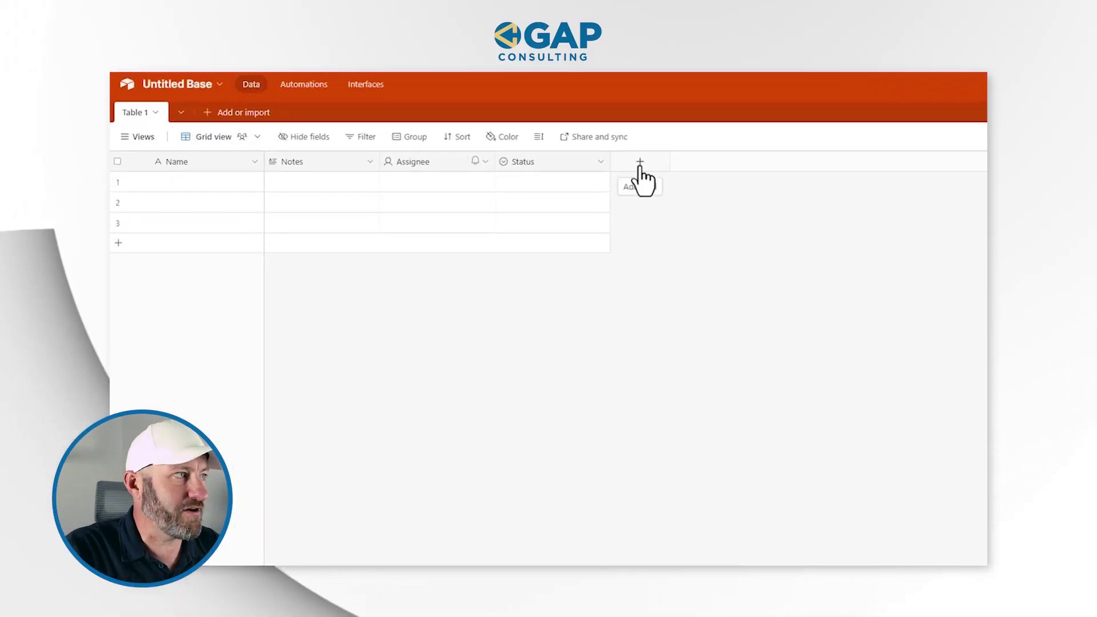
- Add a new field named "Number Field" after the Status field in Table 1
click(640, 162)
text(Number)
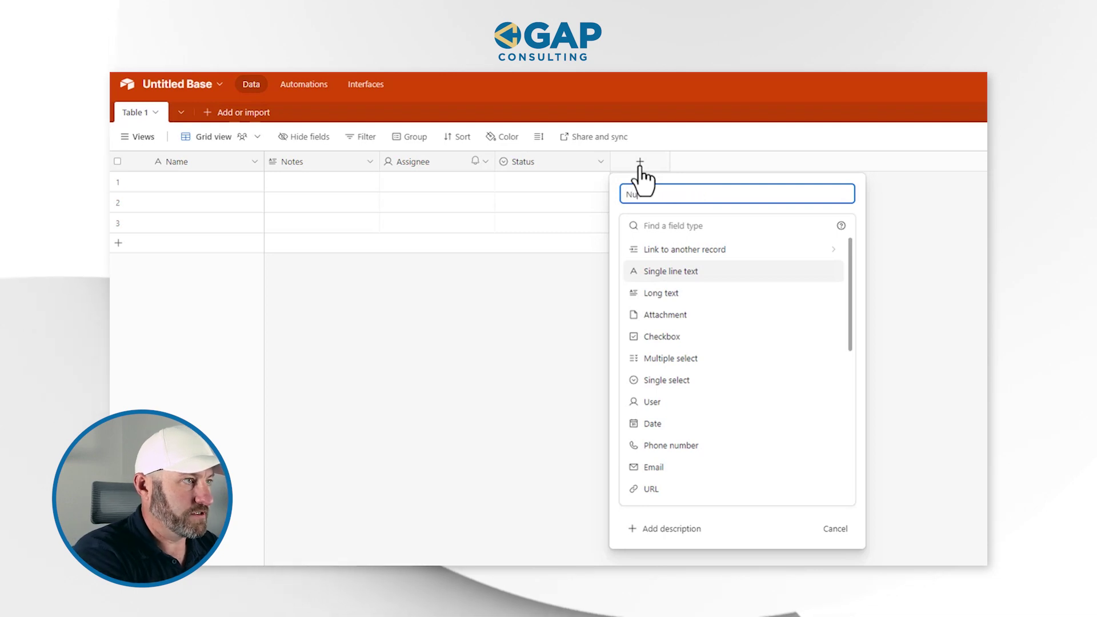
text( Field)
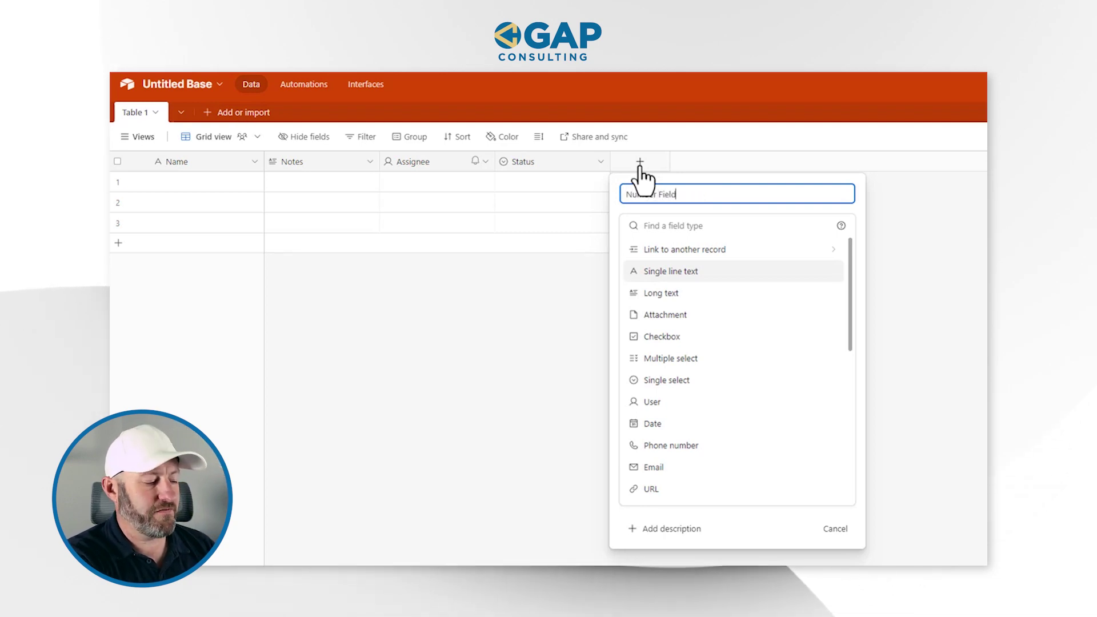
key(Return)
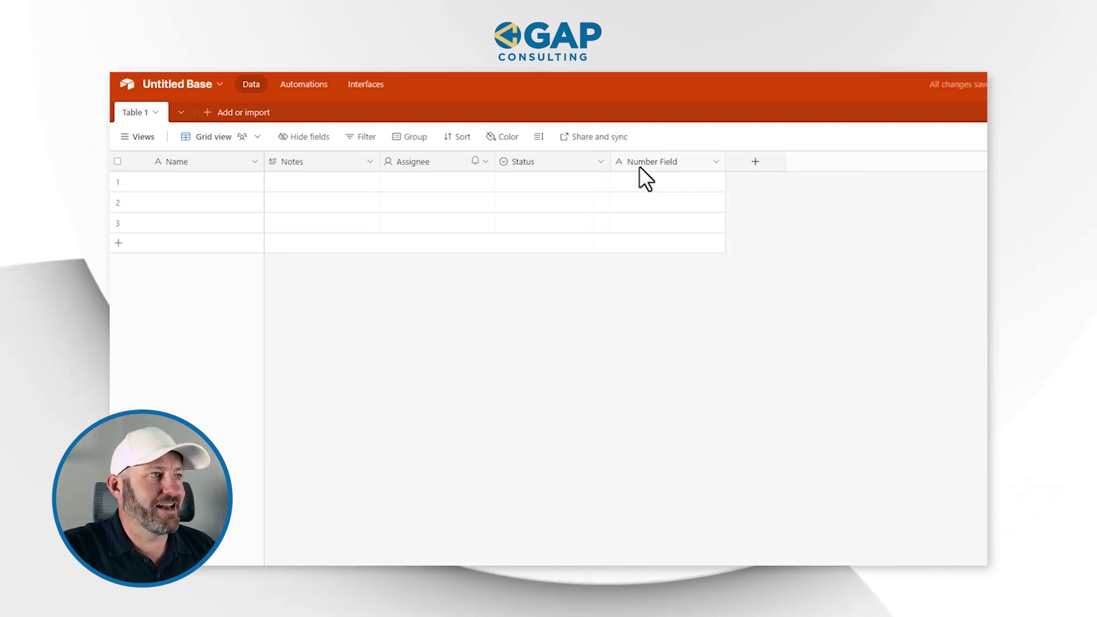
- Change the field type of Number Field from single line text to Number
double_click(639, 166)
click(638, 228)
text(num)
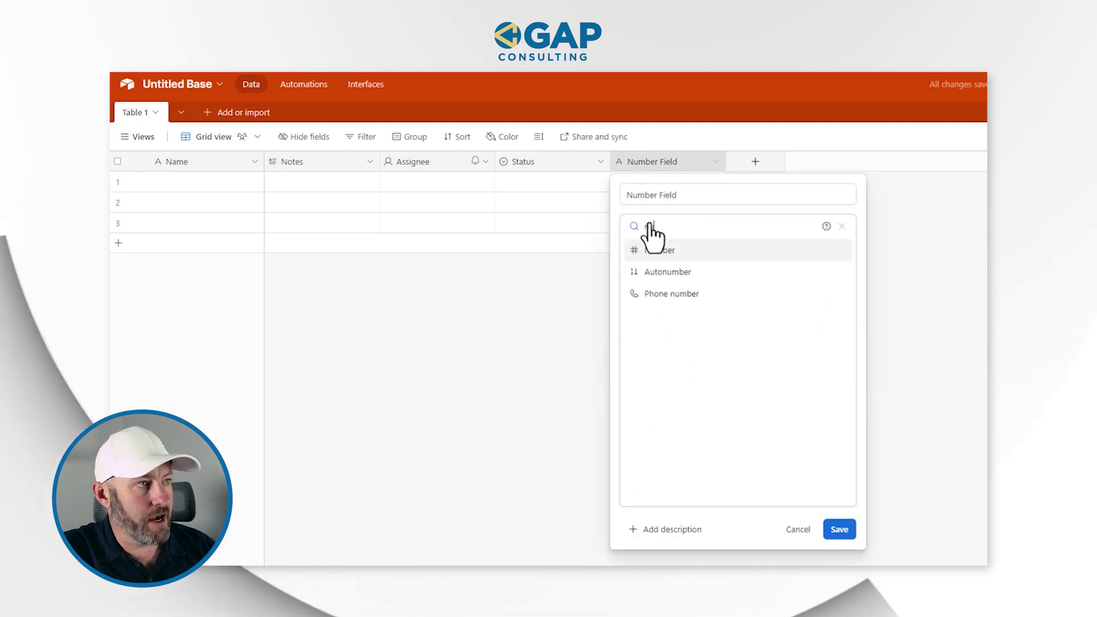
click(673, 252)
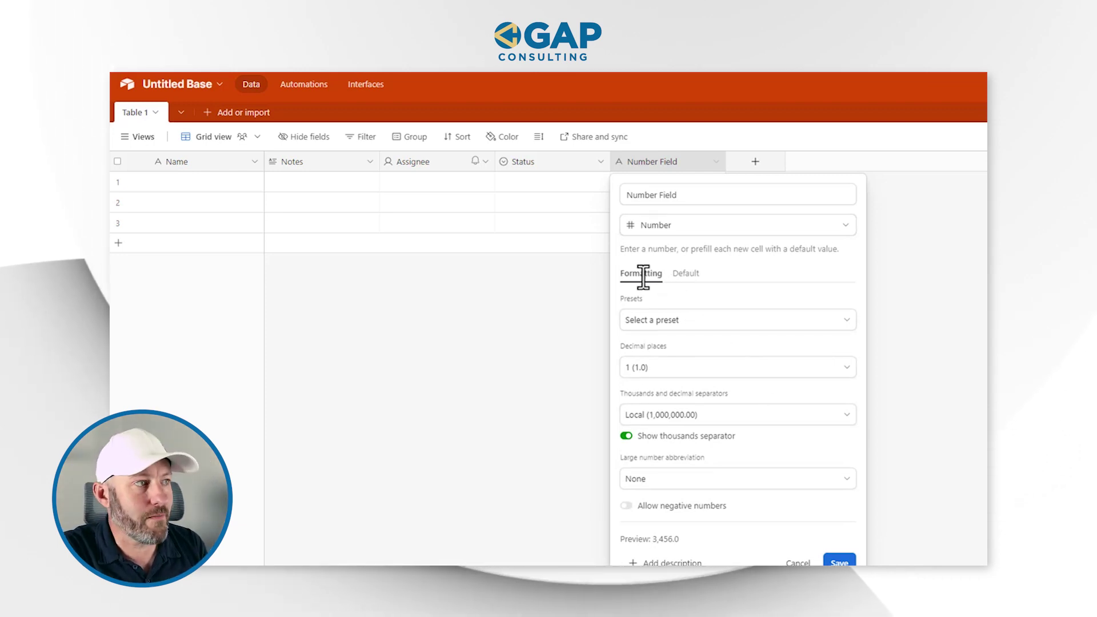
- Examine Number Field's formatting choices for presets, decimal places, and thousands and decimal separators
click(658, 321)
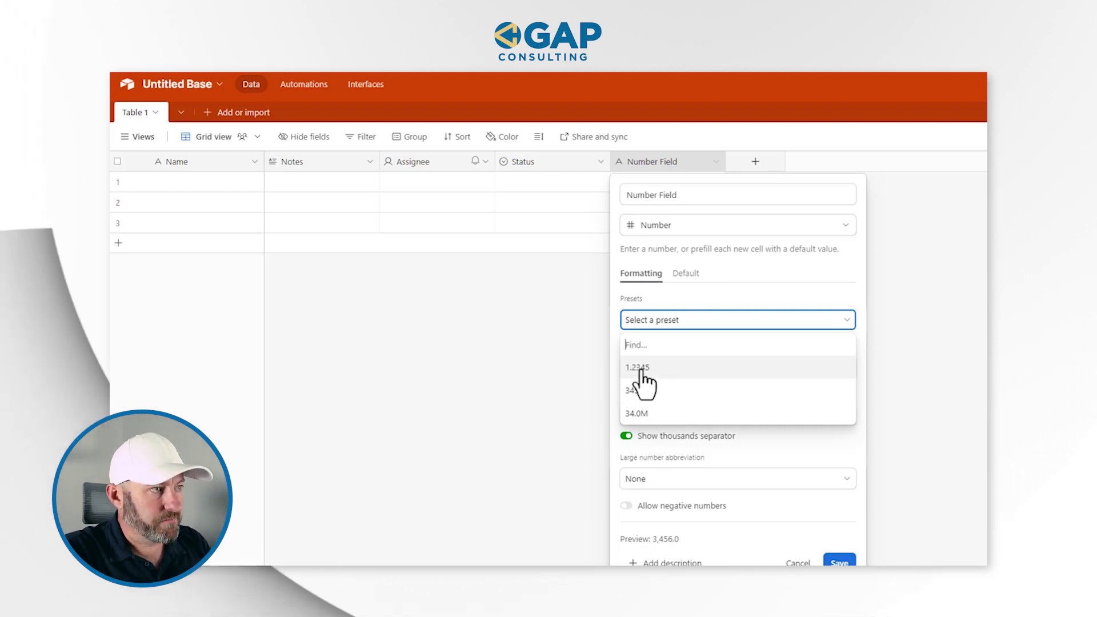
click(715, 318)
click(735, 319)
click(737, 325)
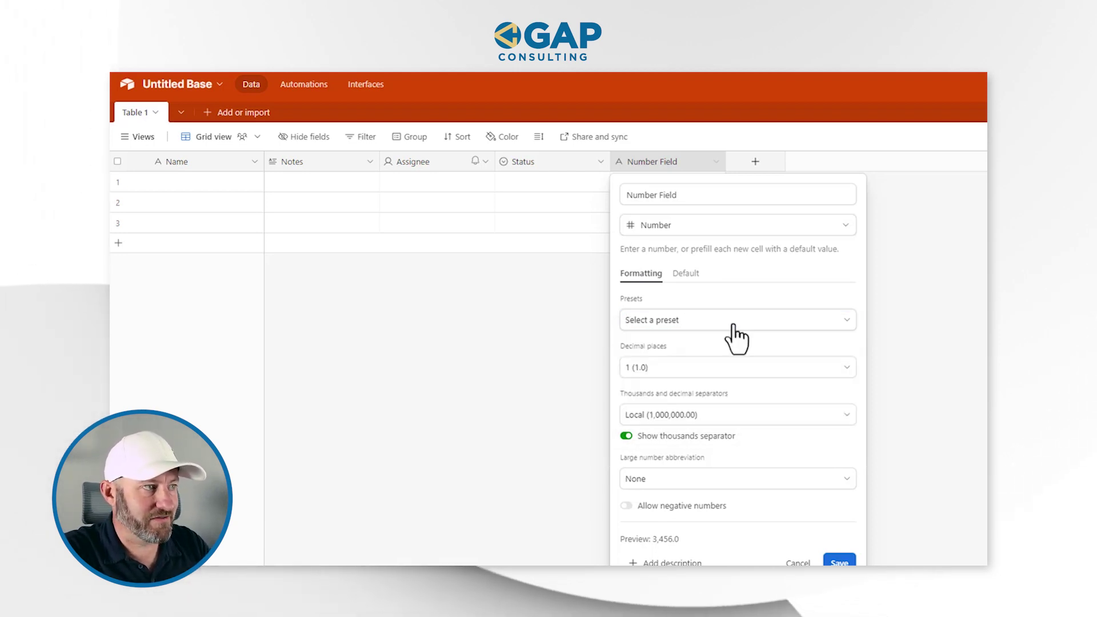
click(719, 370)
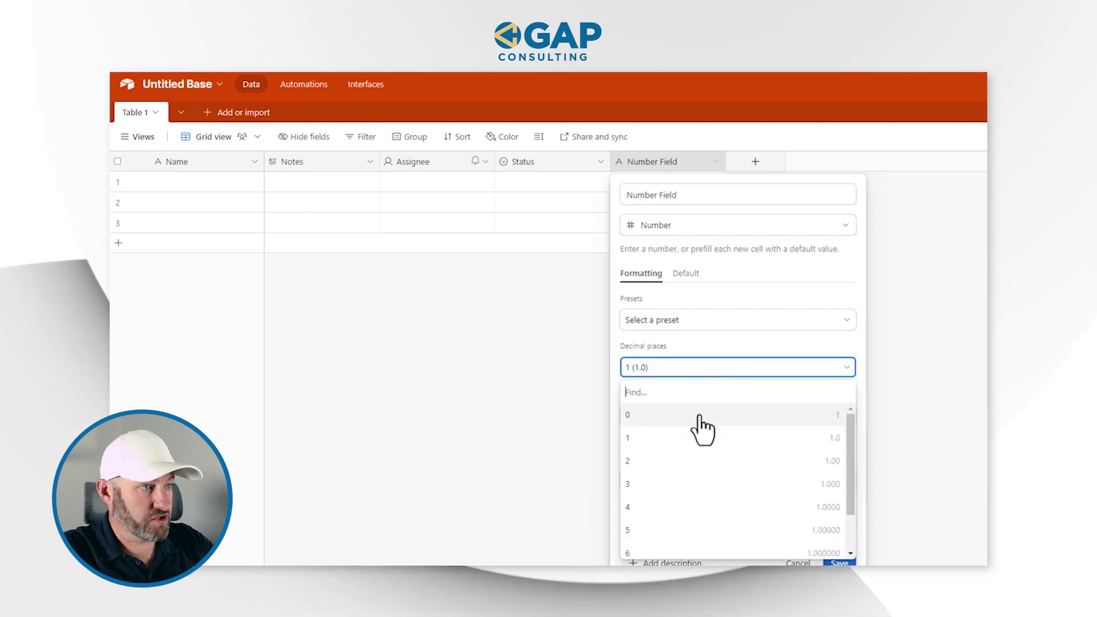
scroll(707, 497, down, 1)
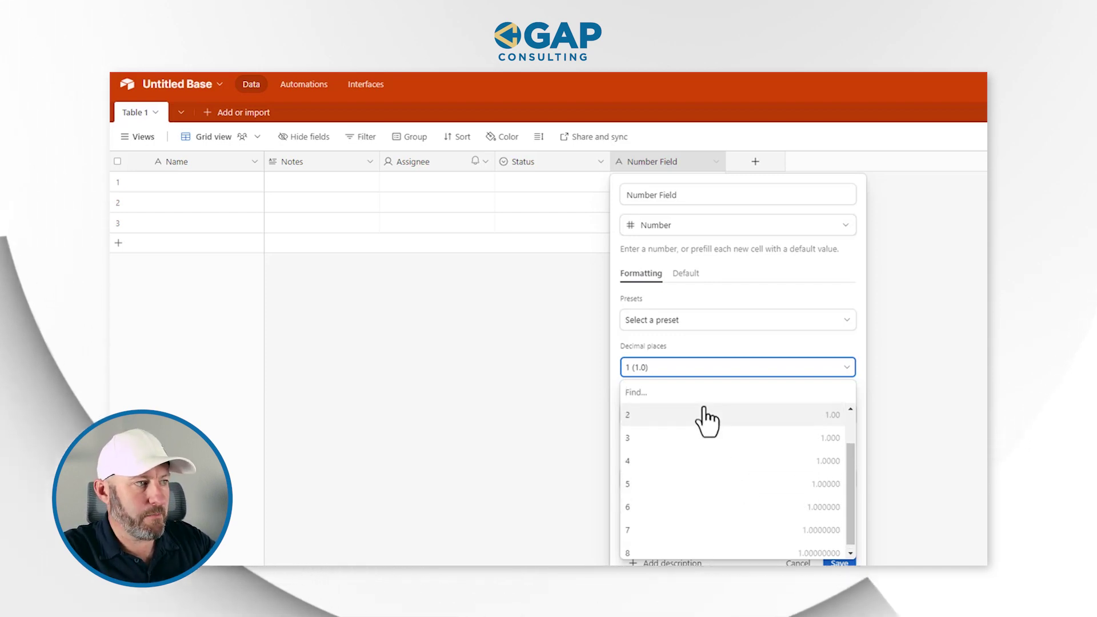
scroll(710, 495, up, 3)
click(736, 376)
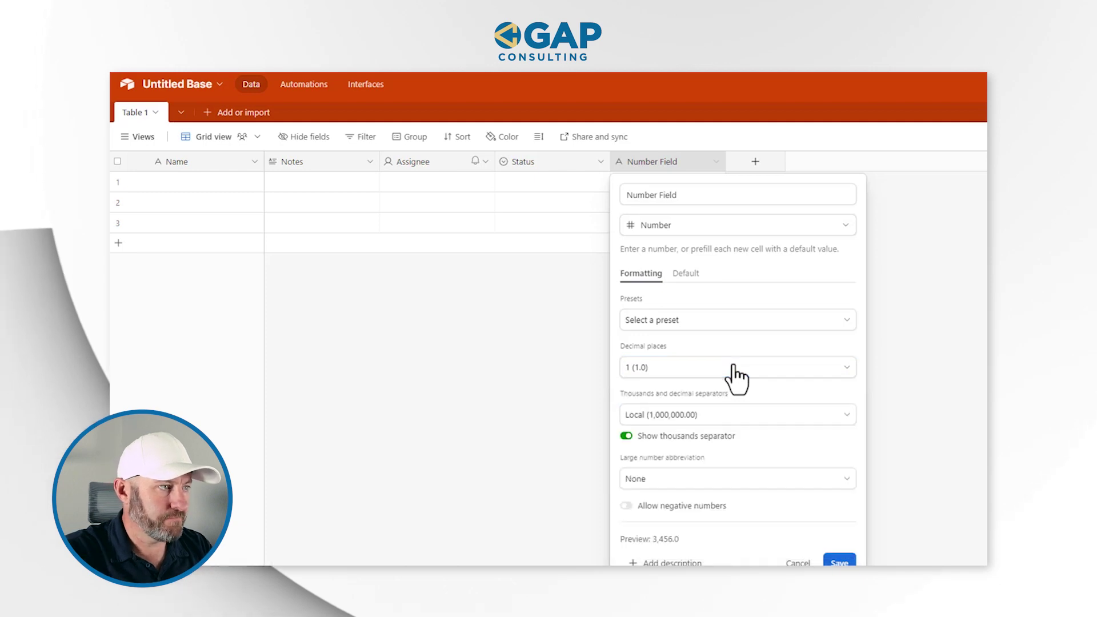
click(737, 422)
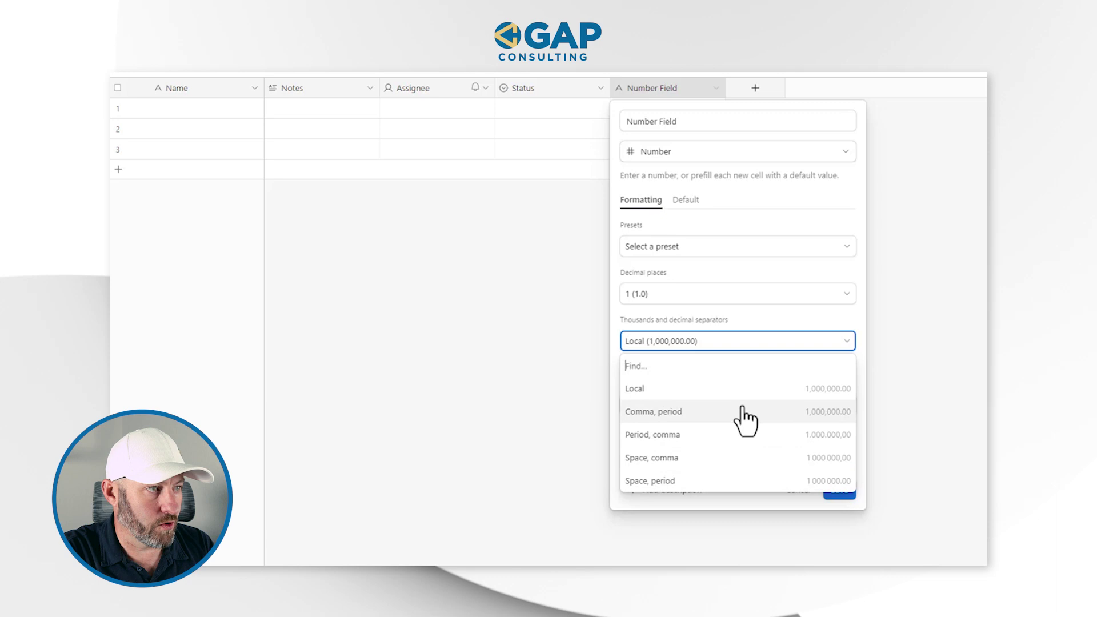
click(752, 343)
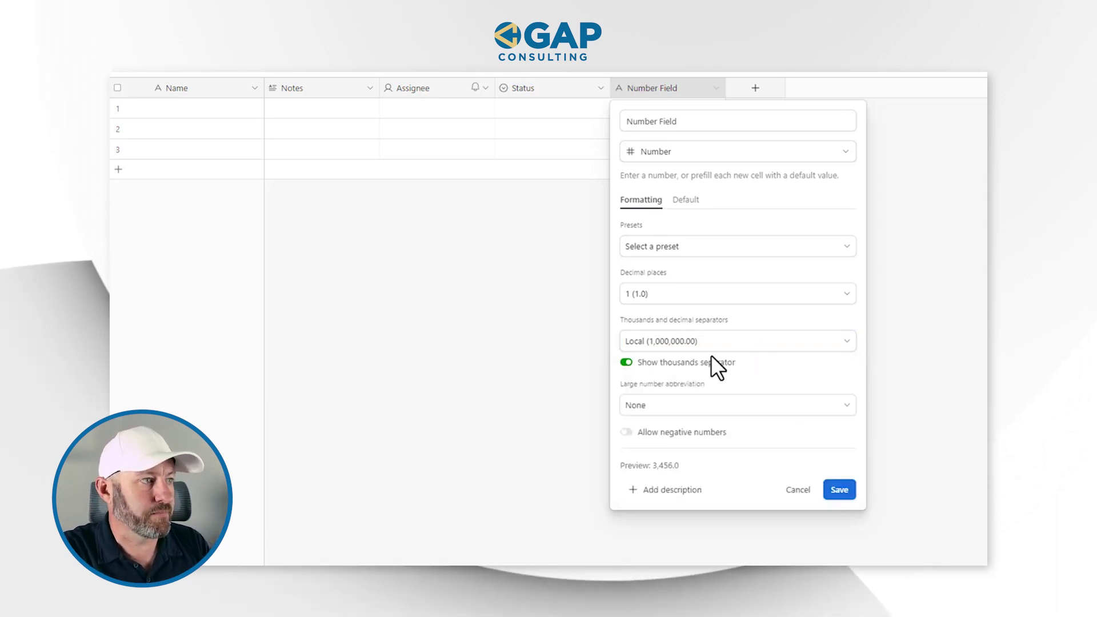
click(658, 364)
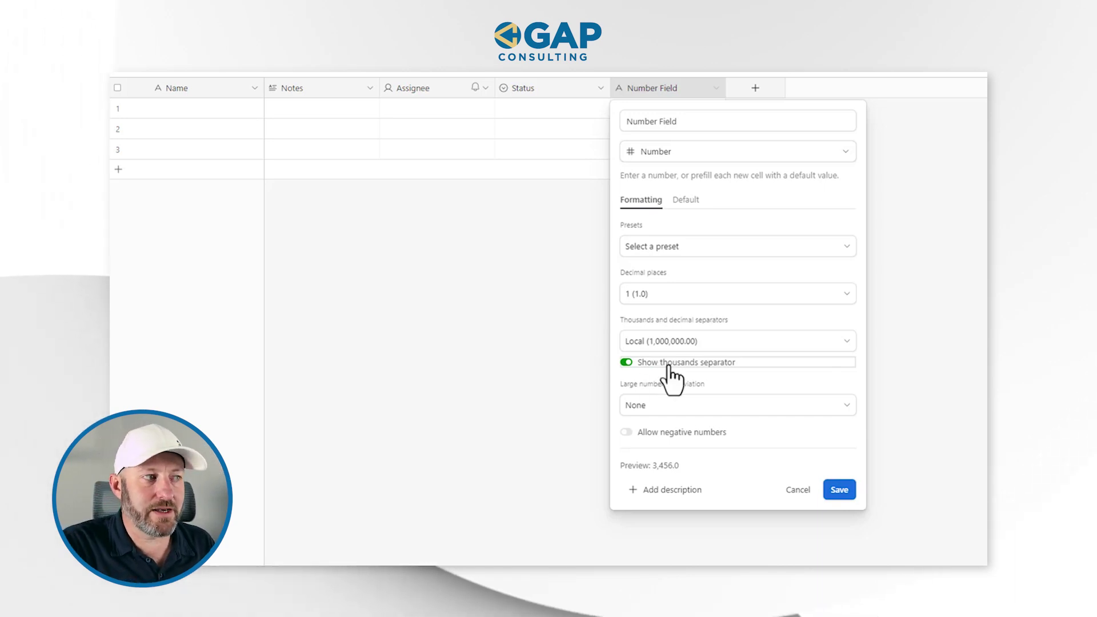
- Set Number Field's large number abbreviation to Thousand (K) and save the field
click(677, 406)
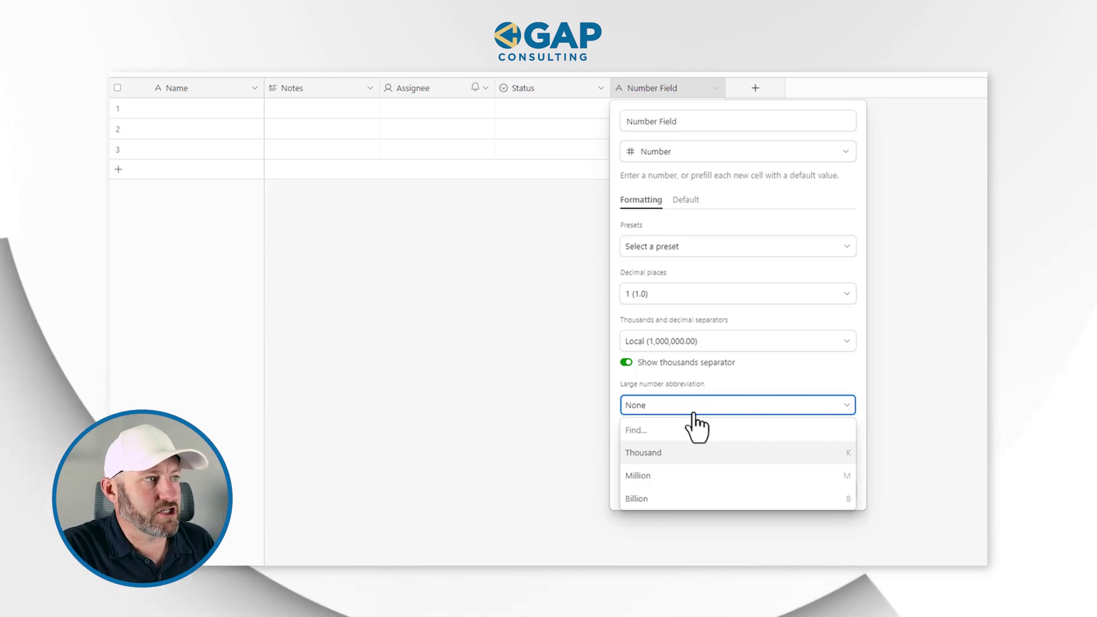
click(699, 458)
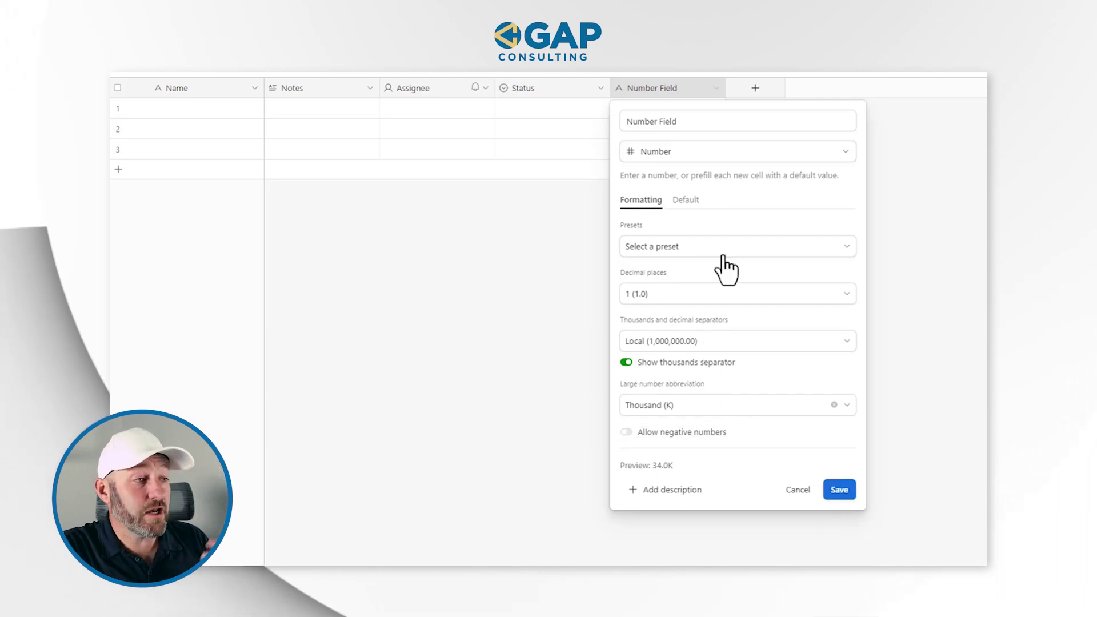
click(841, 491)
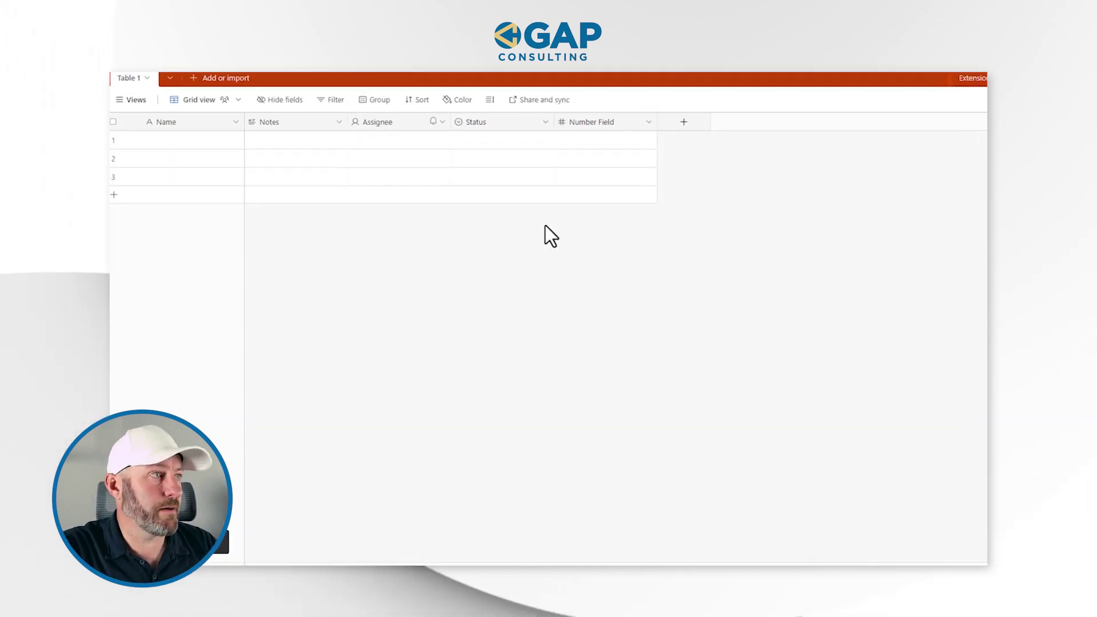
- Enter 35200 in Number Field for the first record
click(666, 115)
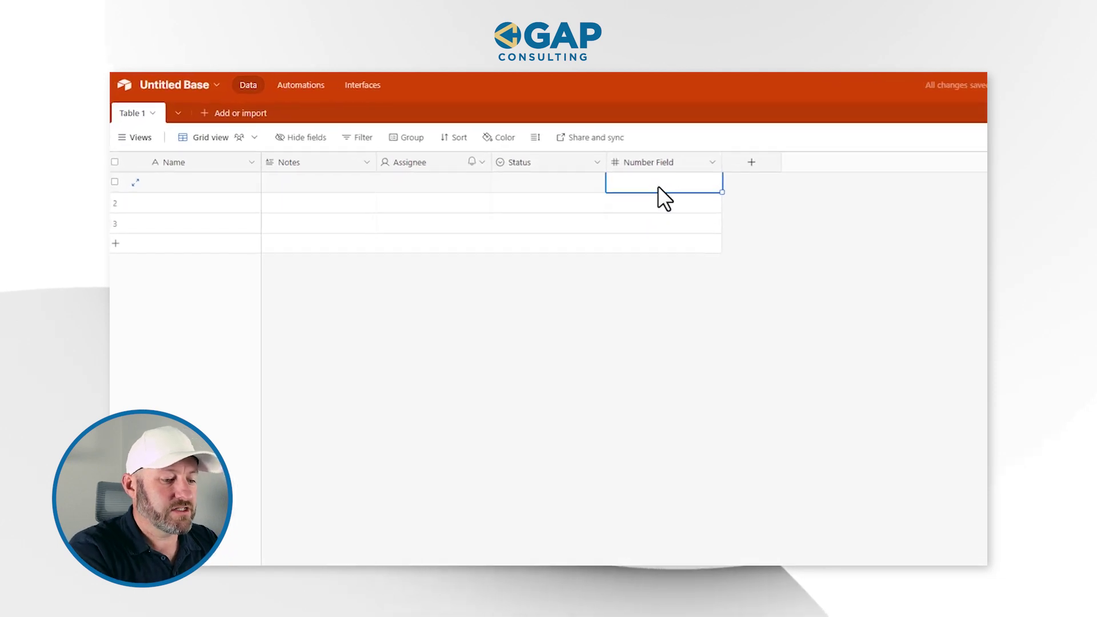
text(35)
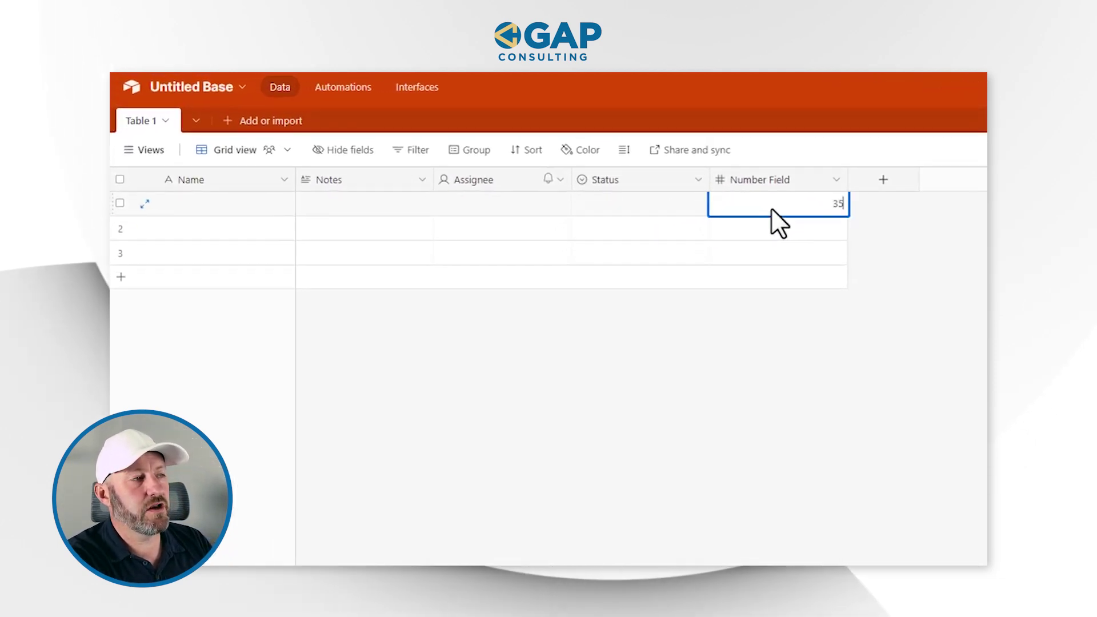
text(200)
key(Return)
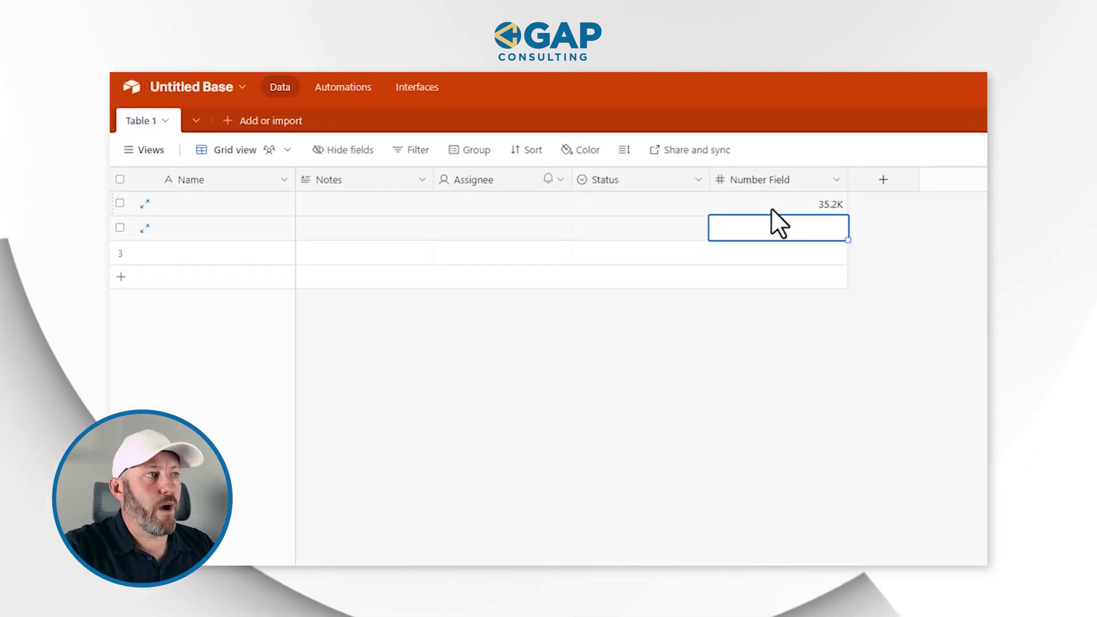
click(772, 209)
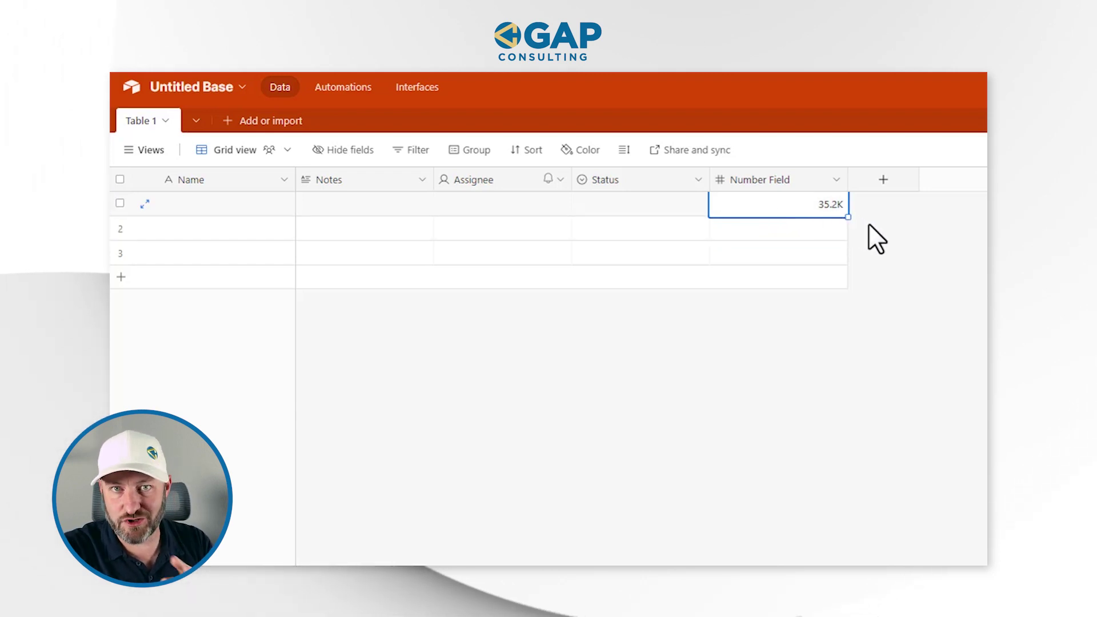
- Narrow the Number Field column slightly, and enter 15680 for the second record and 55000 for the third
drag(849, 177, 822, 174)
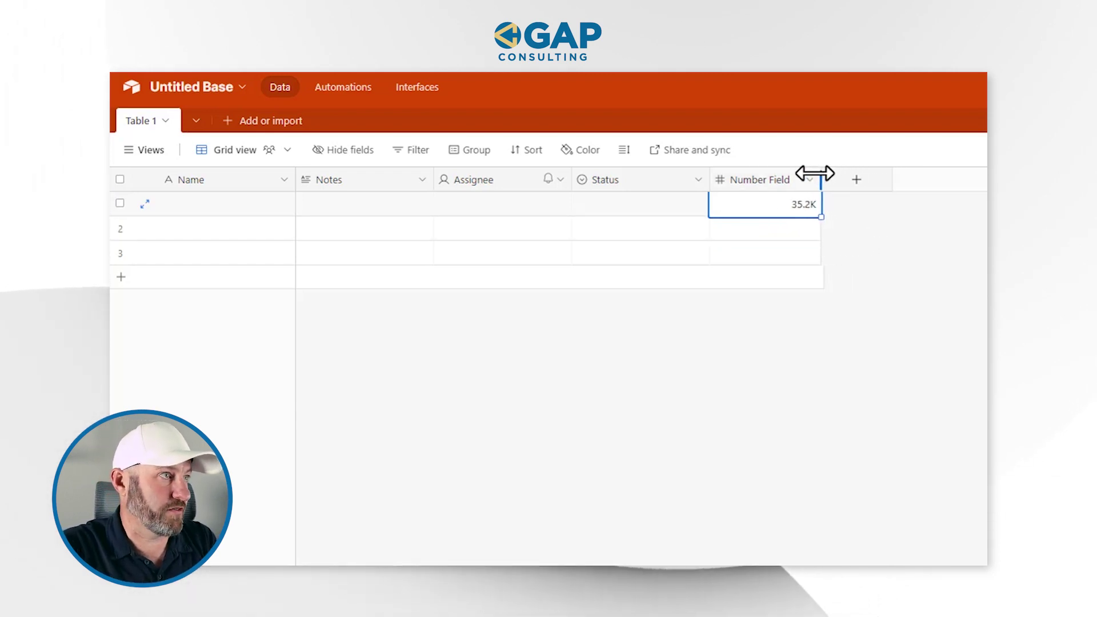
text(15680)
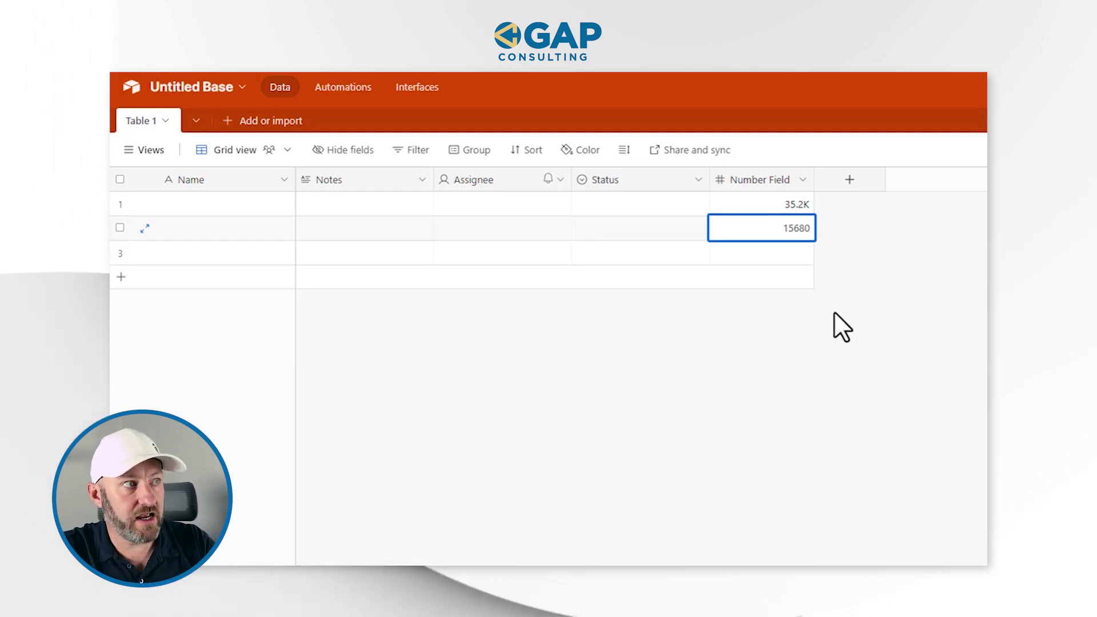
key(Return)
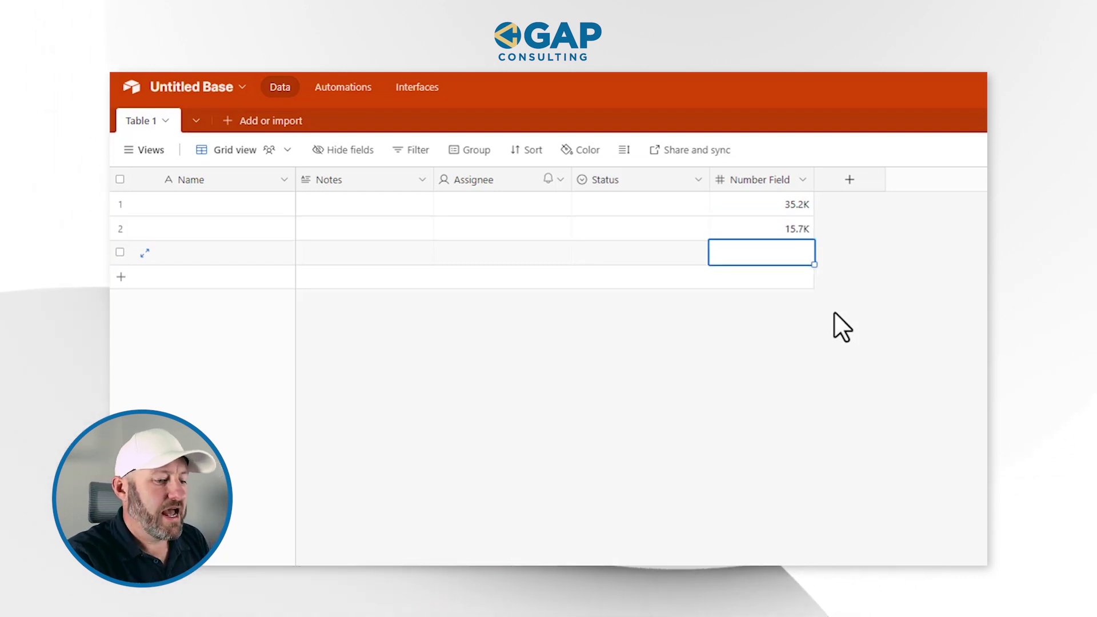
text(55000)
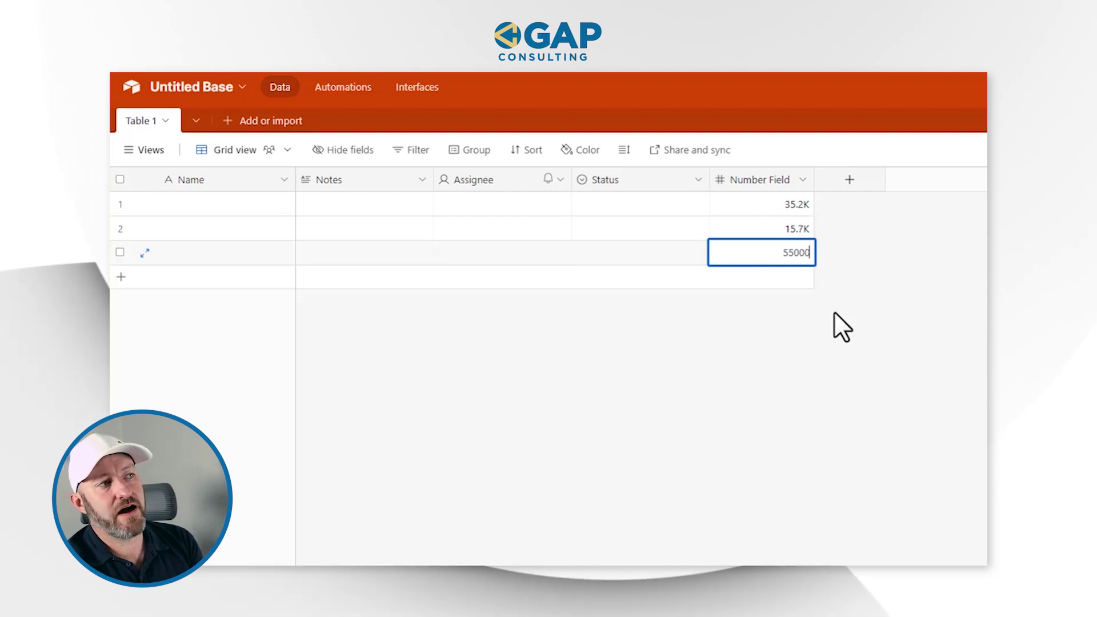
key(Return)
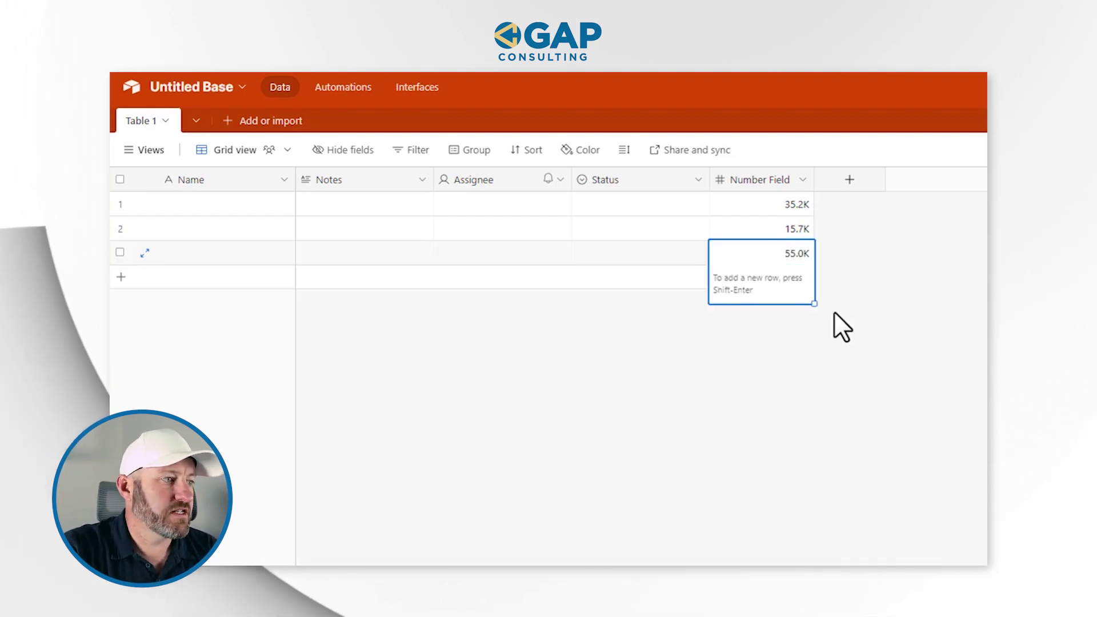
click(842, 410)
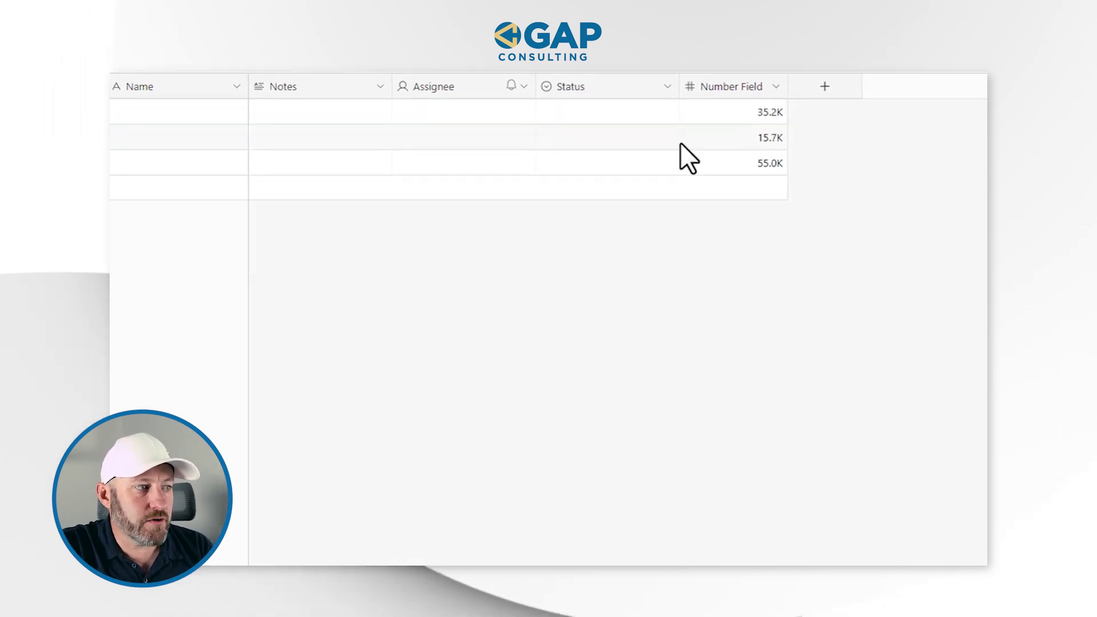
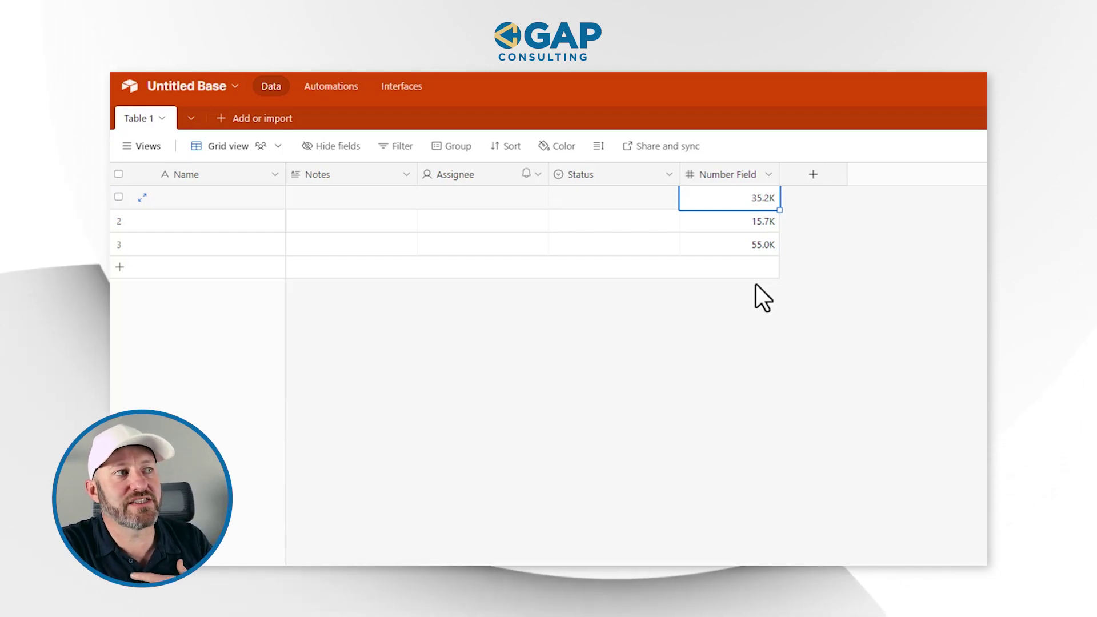
- Start a new field named "Formula" after Number Field and choose Formula as its field type
click(813, 174)
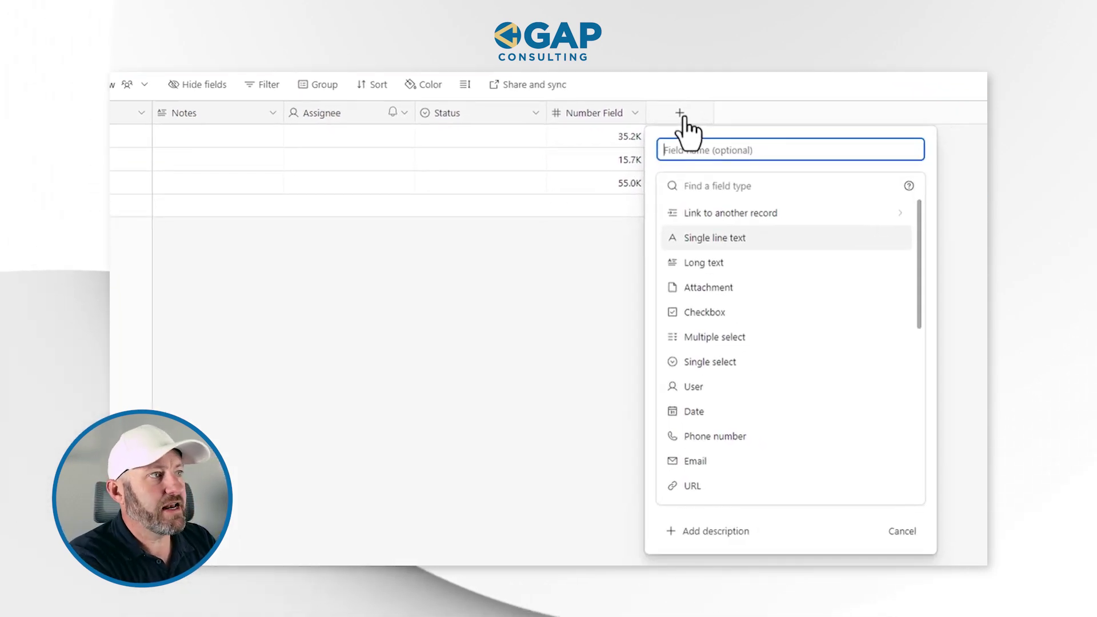
text(Formula)
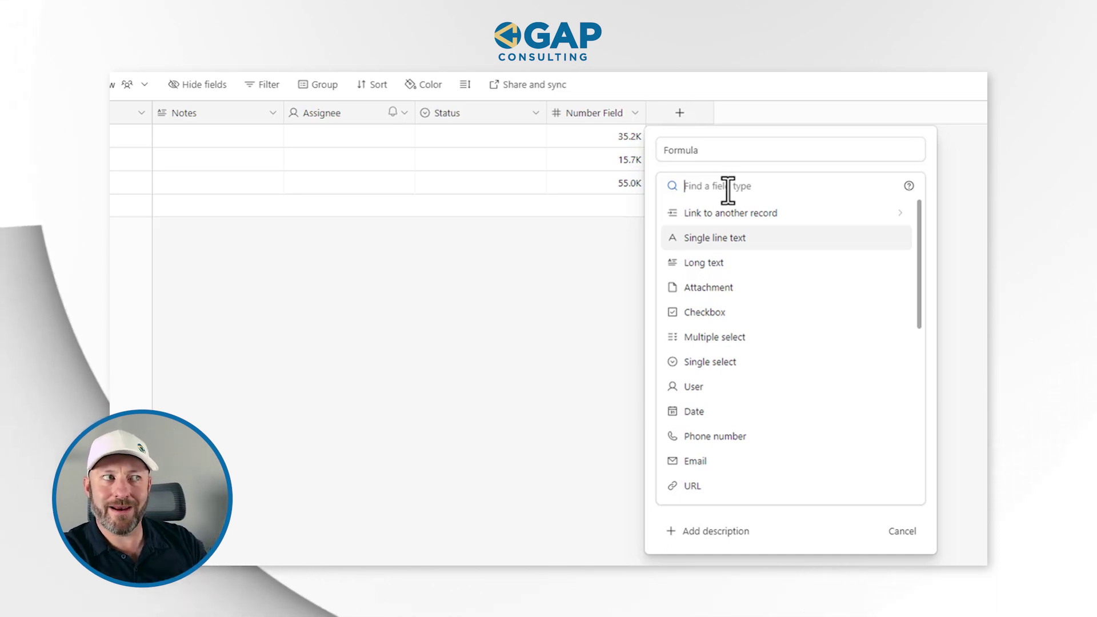
text(form)
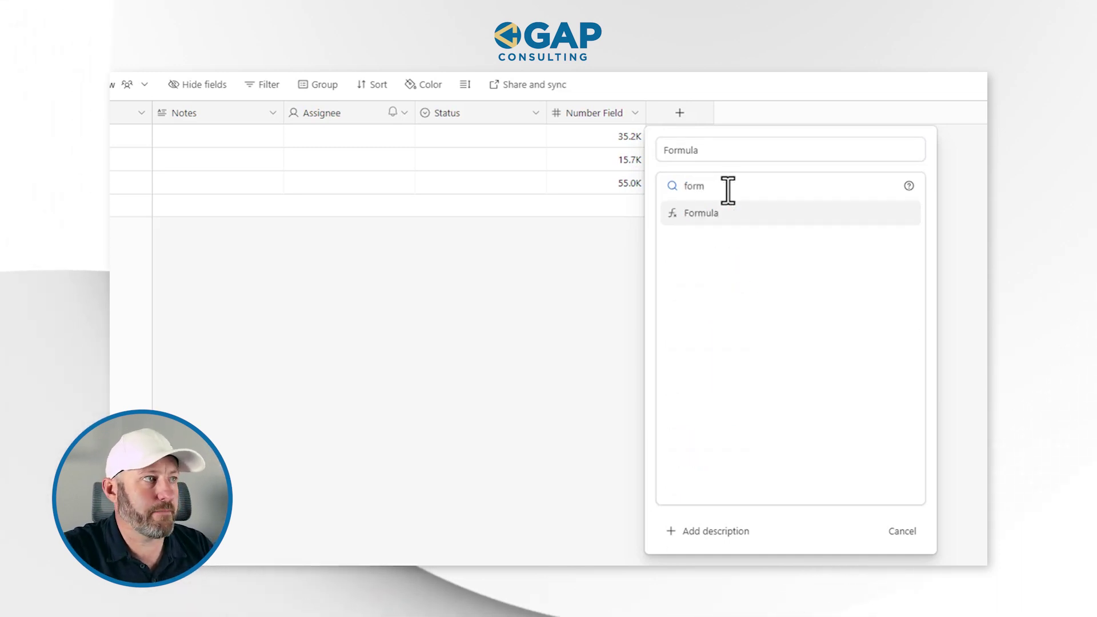
click(739, 216)
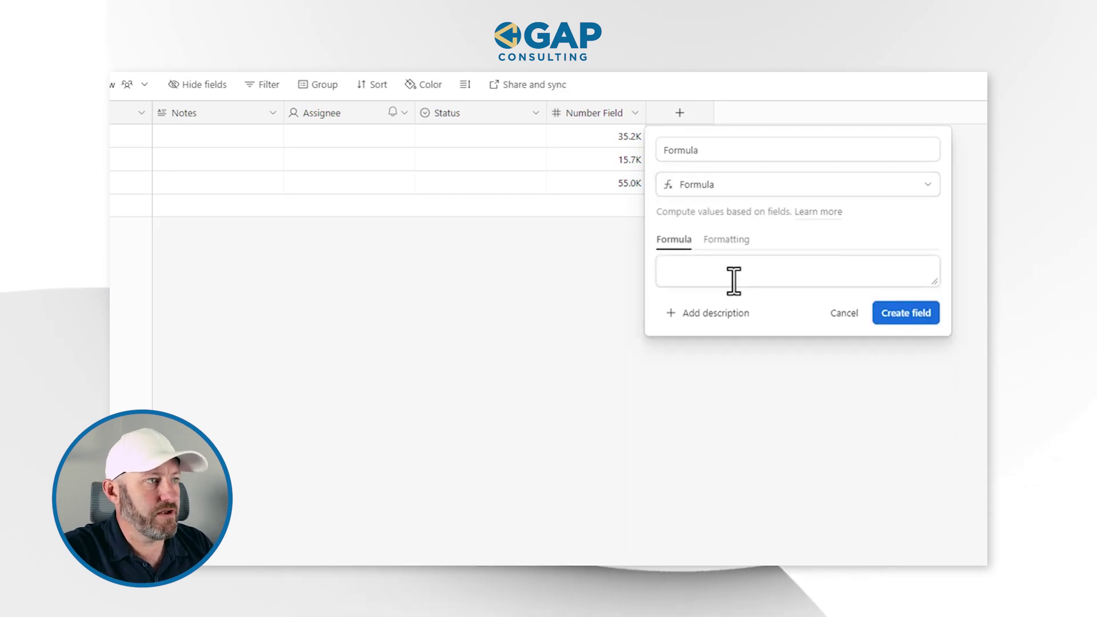
- Enter the formula {Number Field }/2, create the Formula field, and narrow its column slightly
click(734, 280)
text(numb)
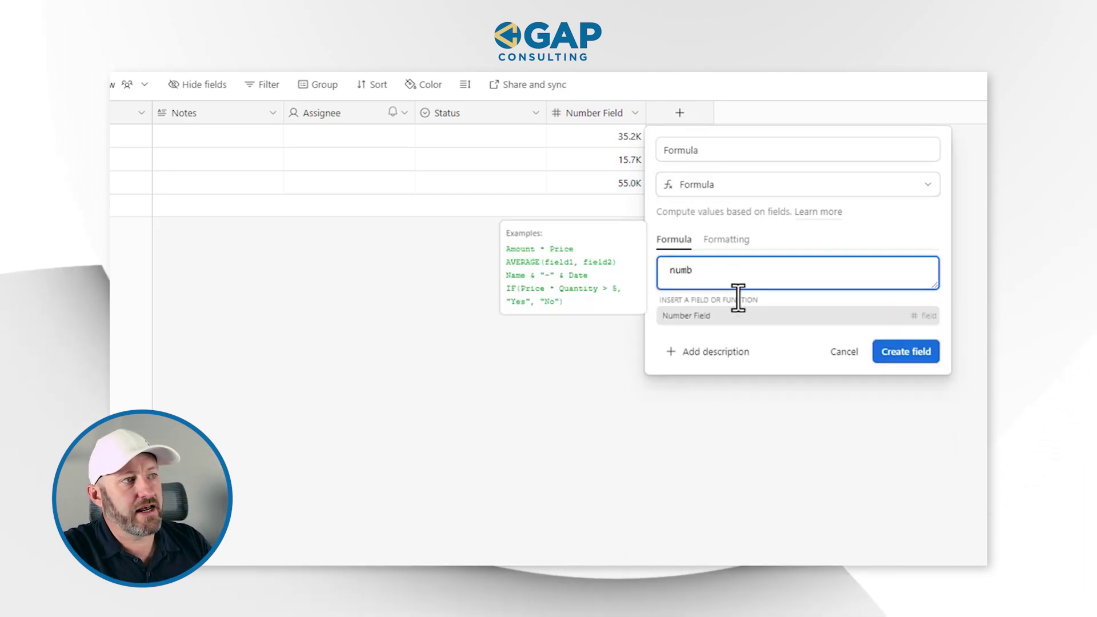
click(737, 316)
text(/2)
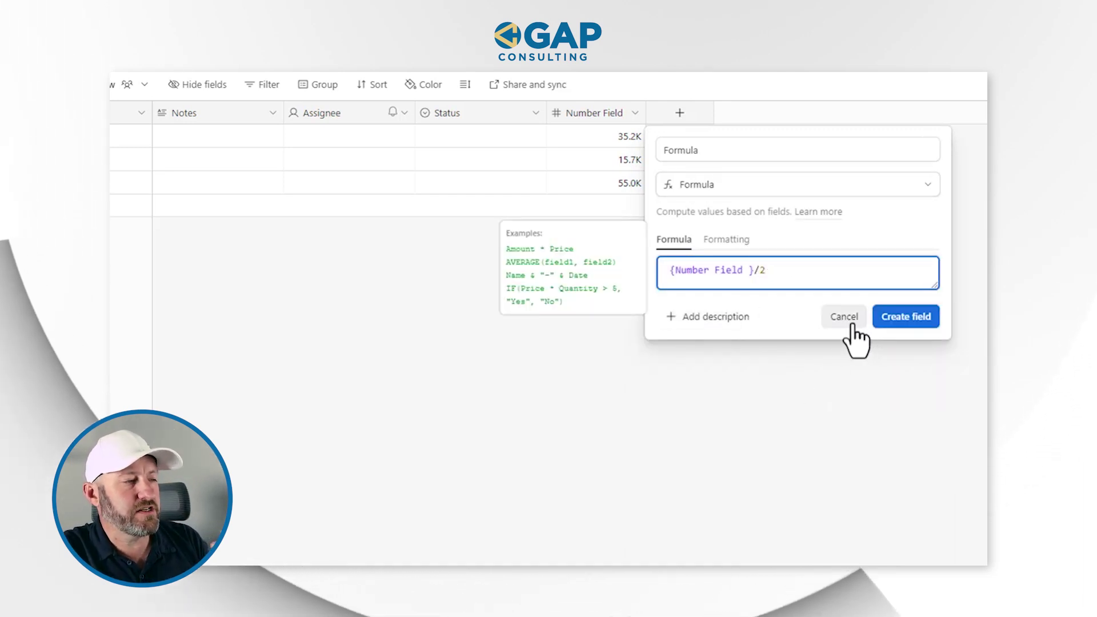
click(738, 243)
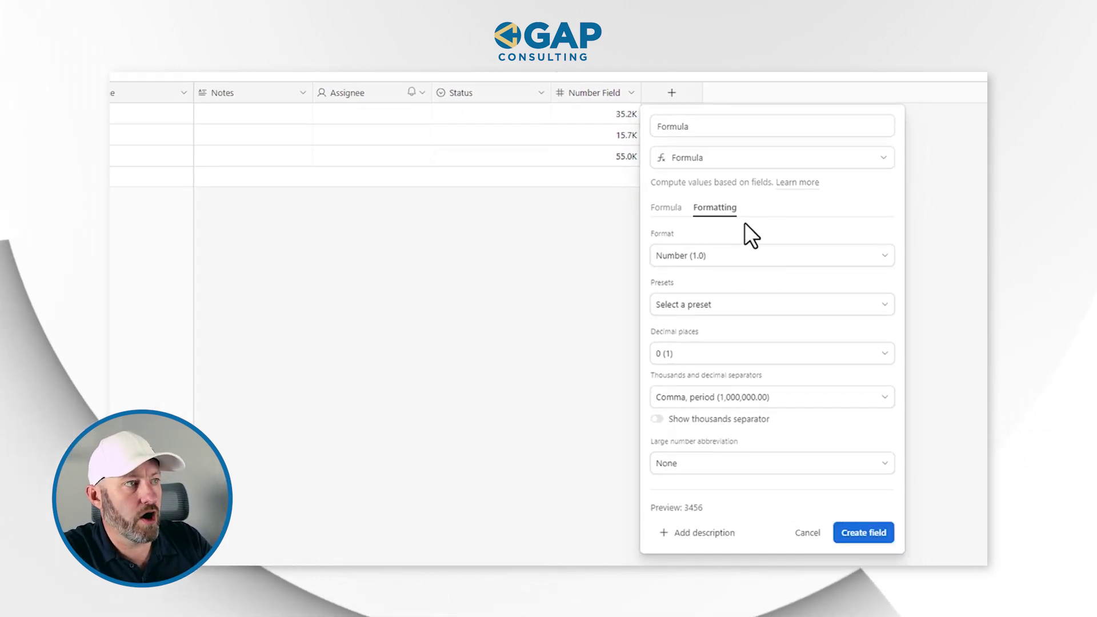
click(669, 208)
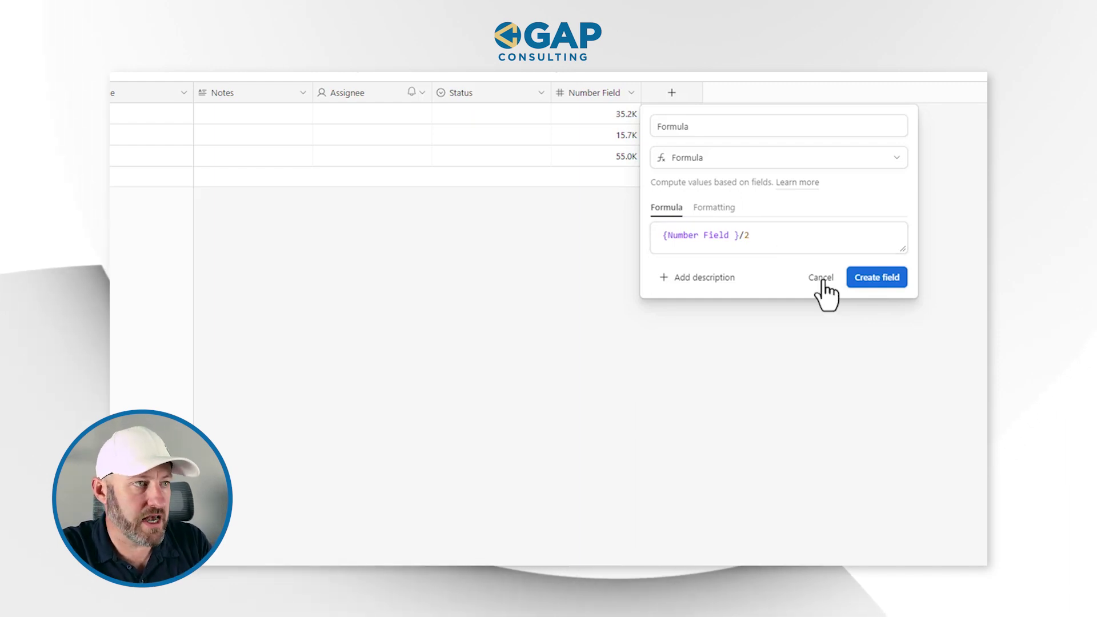
click(876, 278)
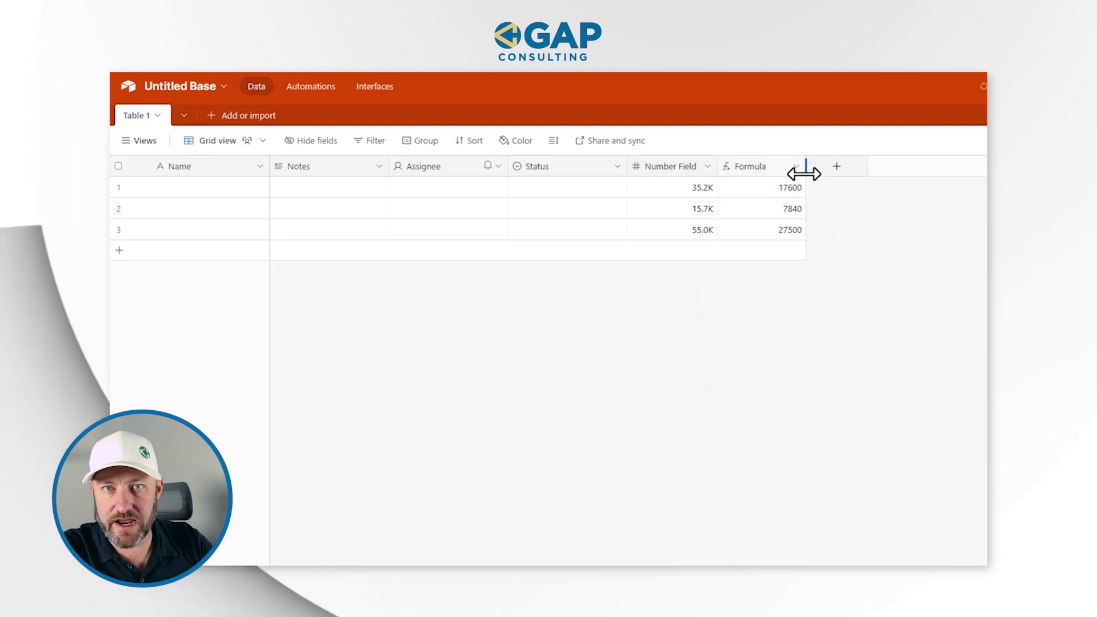
drag(803, 172, 788, 172)
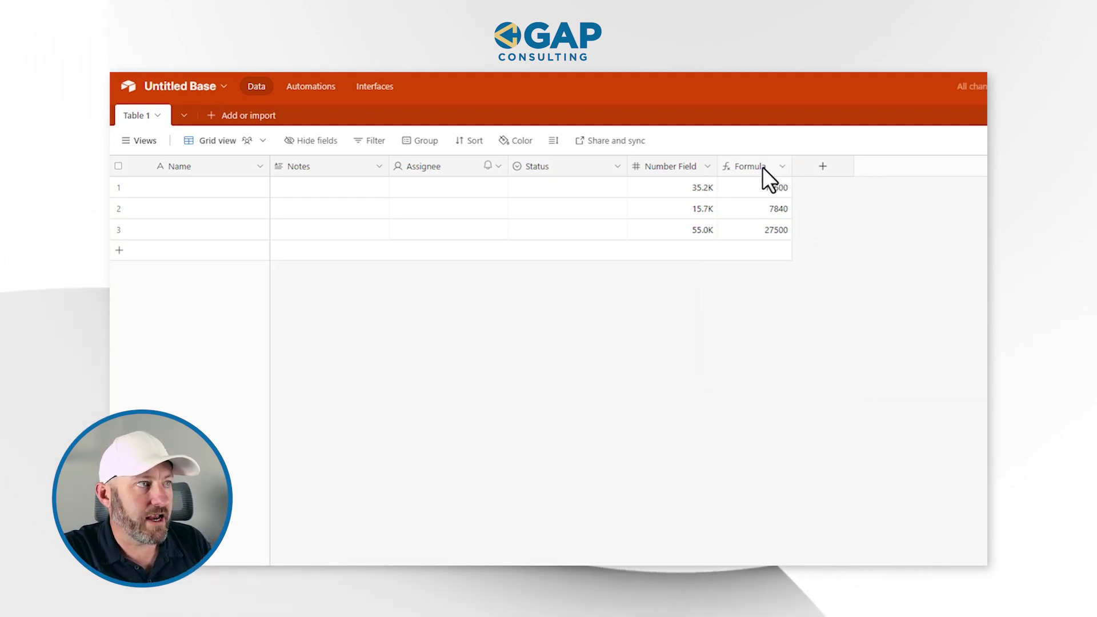
- Examine the Formula field's formatting options, including format types, presets, decimal places and large number abbreviation, leaving them as they are
drag(687, 190, 692, 227)
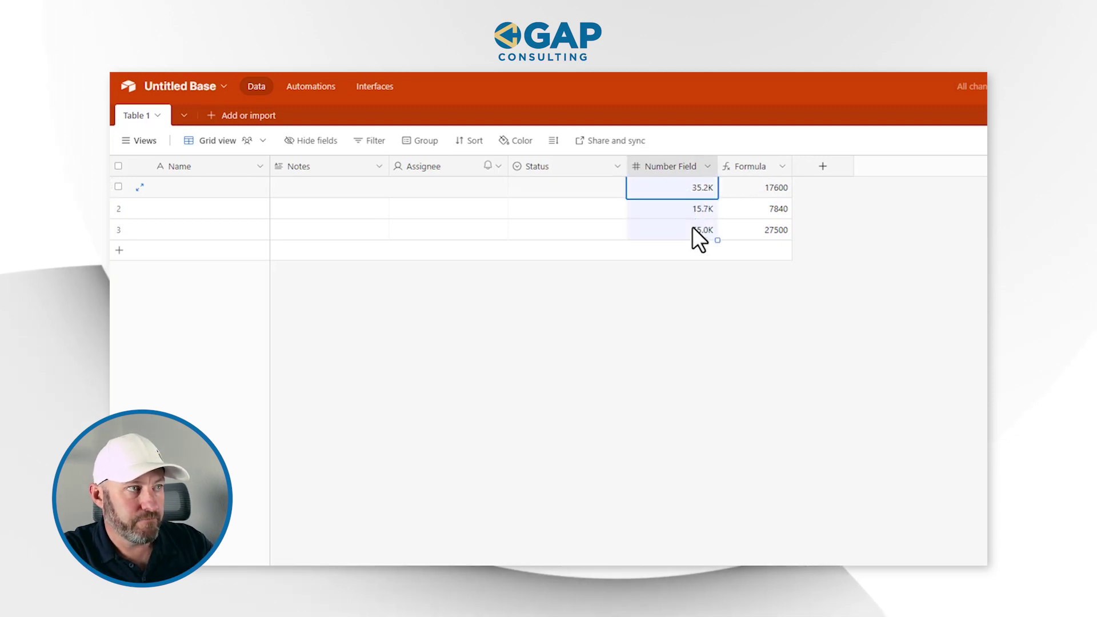
double_click(742, 169)
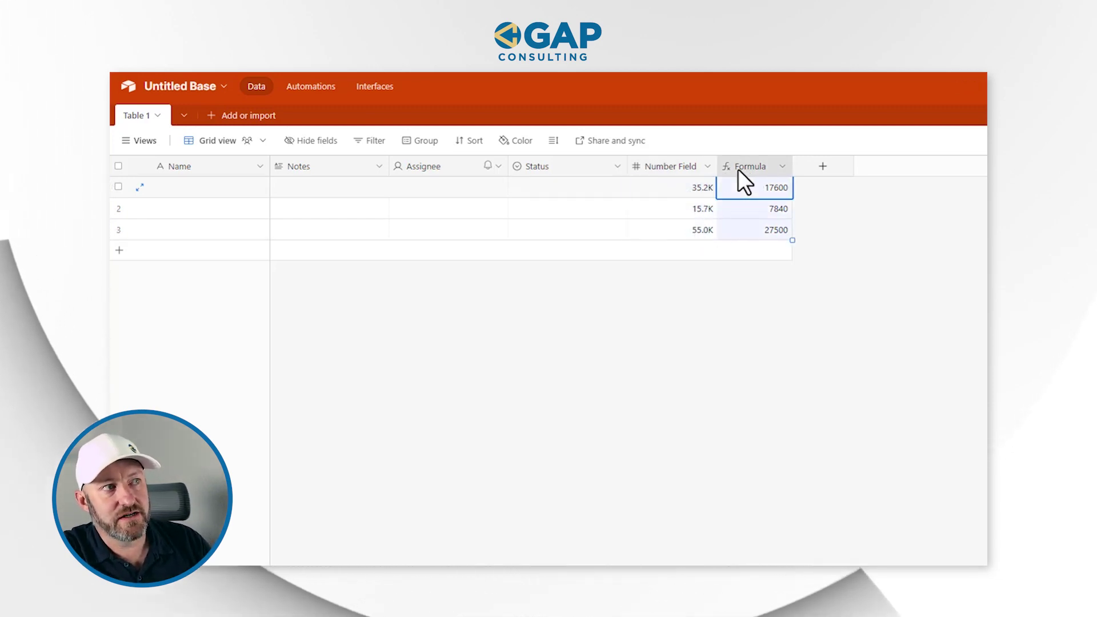
click(718, 284)
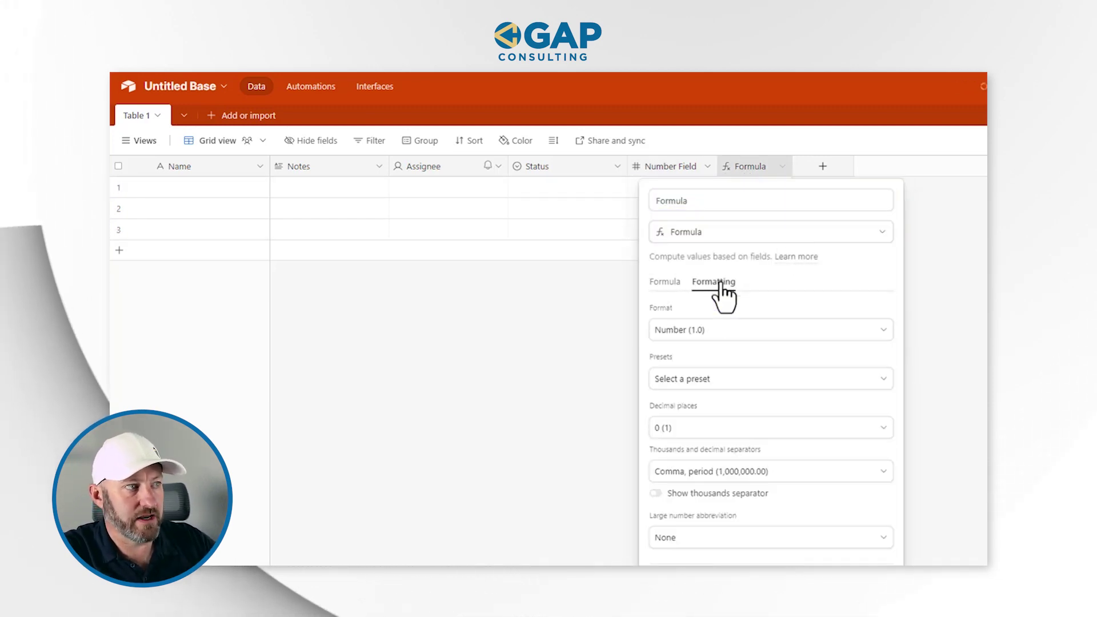
click(772, 344)
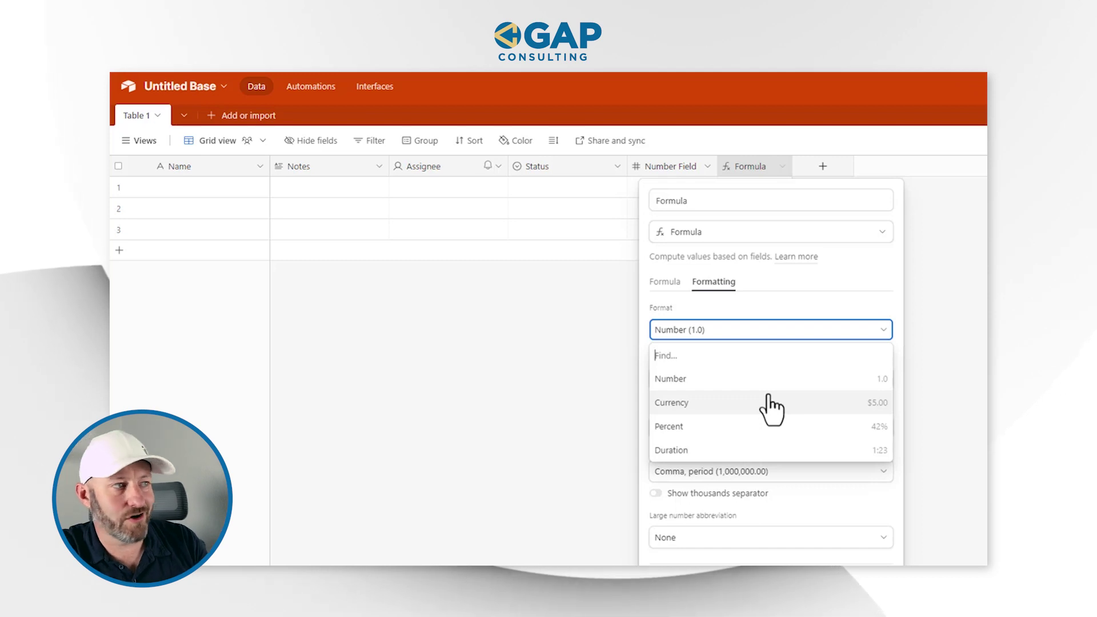
click(780, 301)
scroll(754, 537, down, 3)
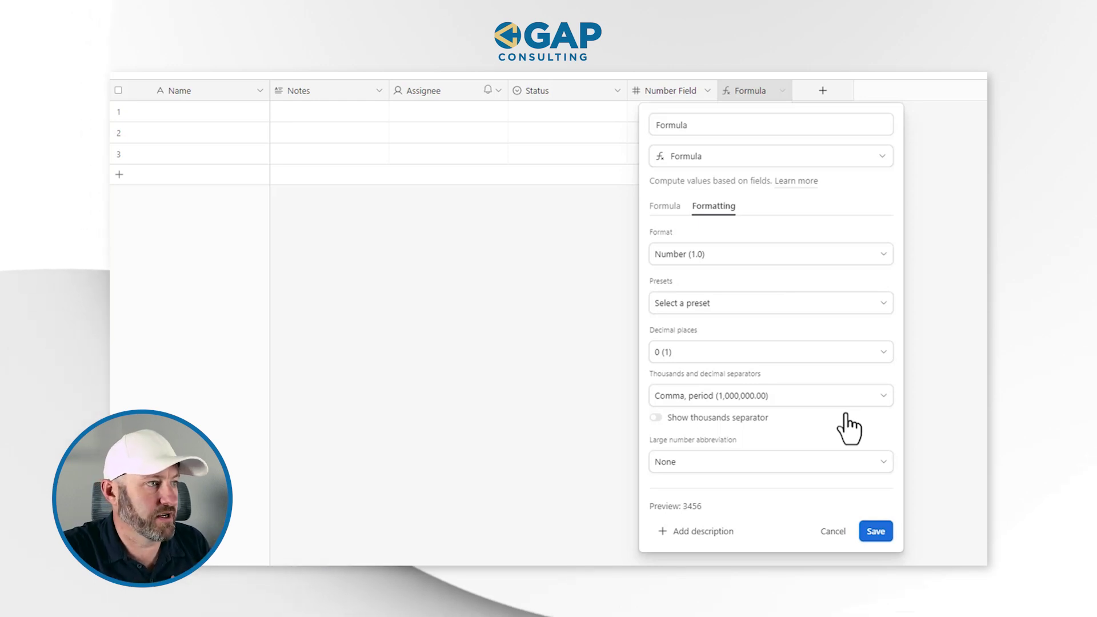
click(738, 355)
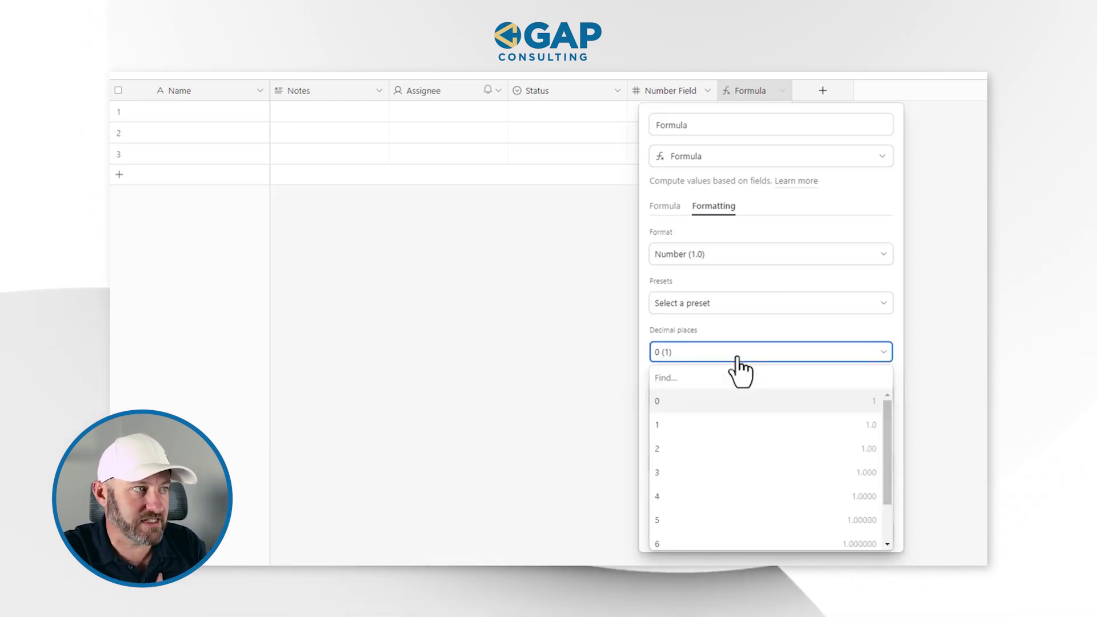
click(737, 358)
click(703, 304)
click(703, 304)
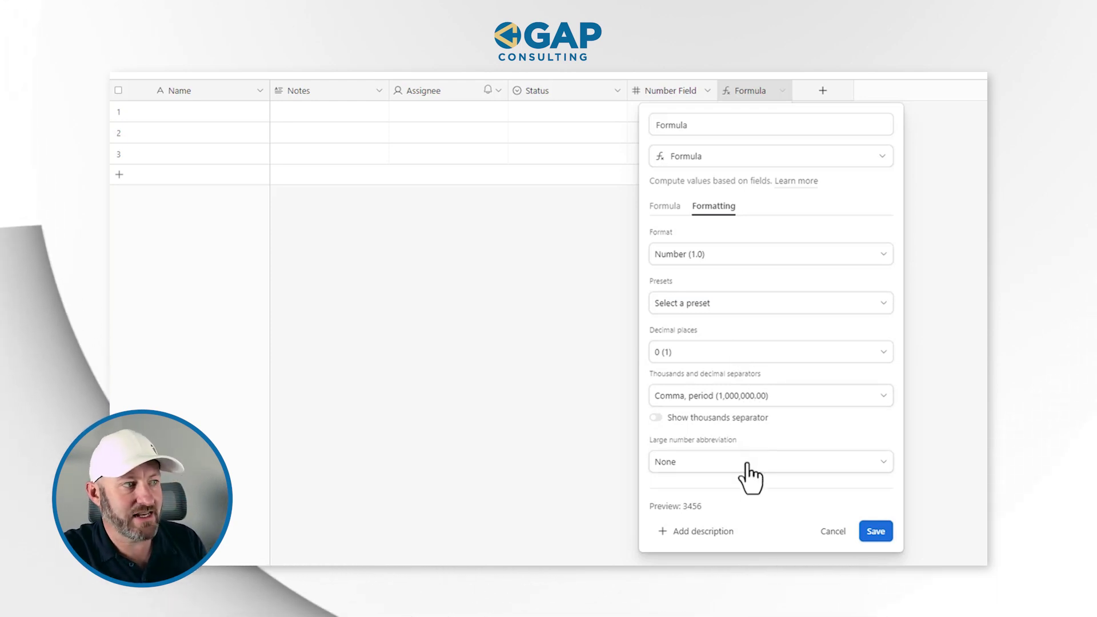
click(875, 531)
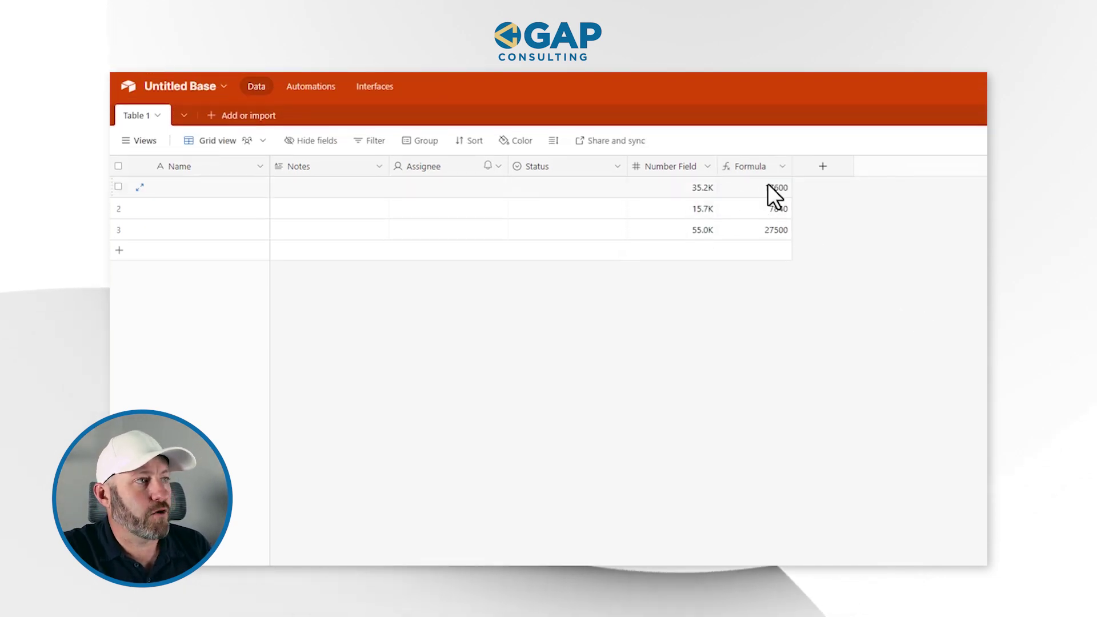
- Check the full underlying value of the second record's abbreviated Number Field cell
click(682, 190)
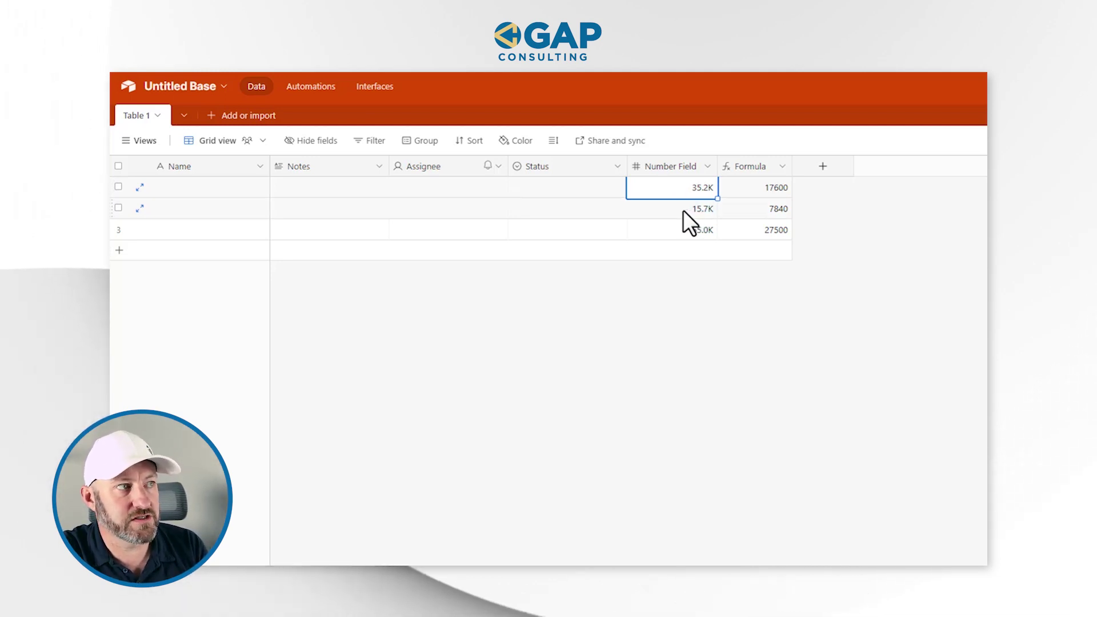
click(686, 210)
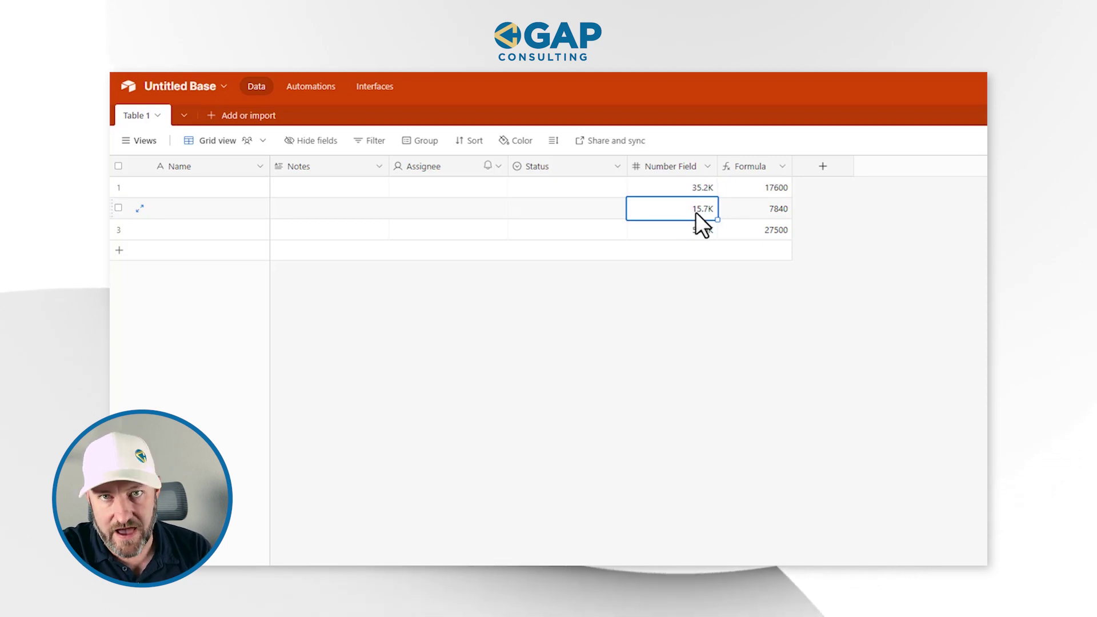
double_click(701, 212)
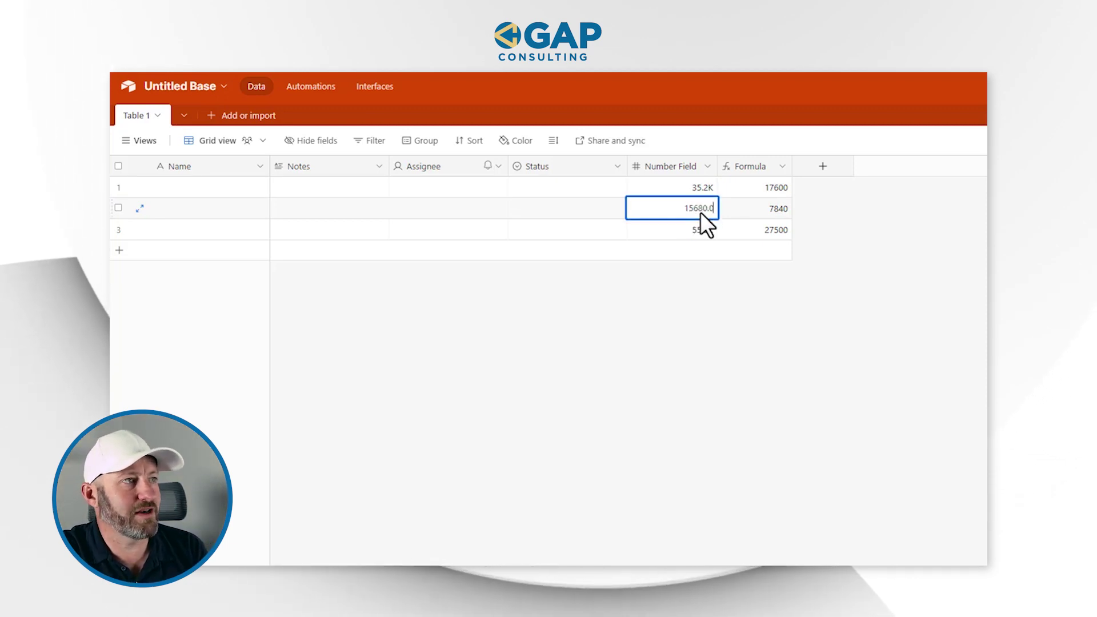
click(669, 228)
click(671, 210)
double_click(671, 210)
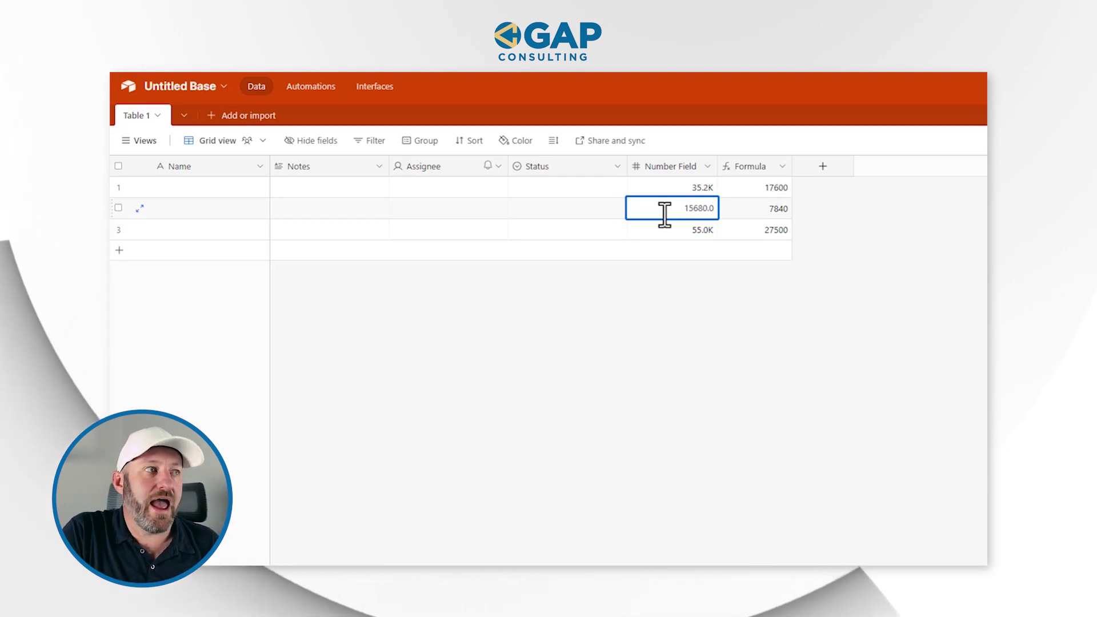
click(713, 267)
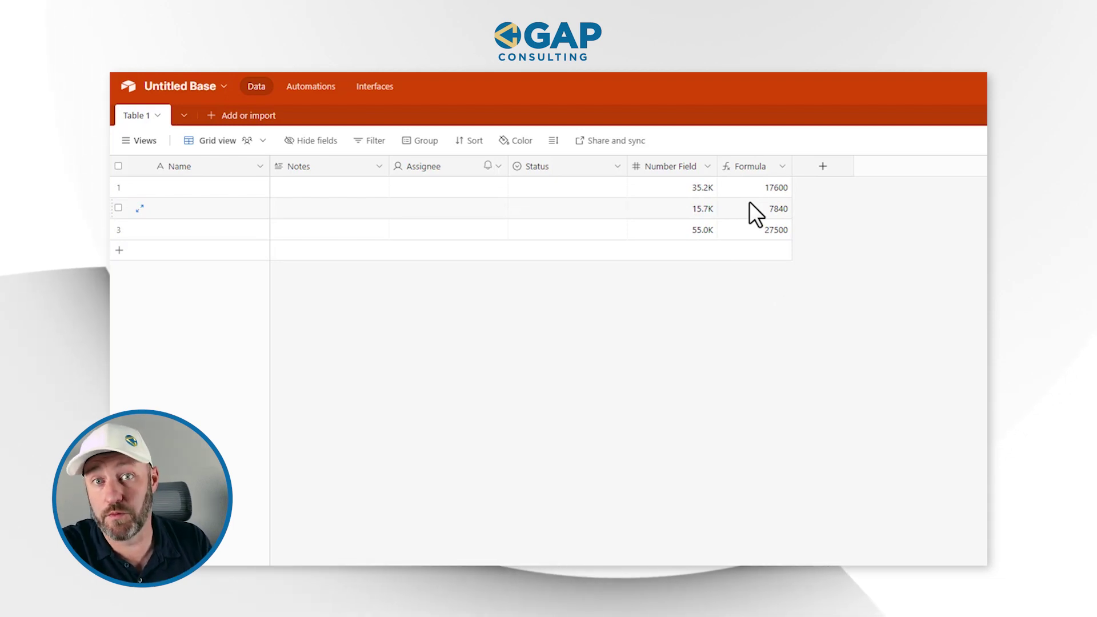
click(752, 167)
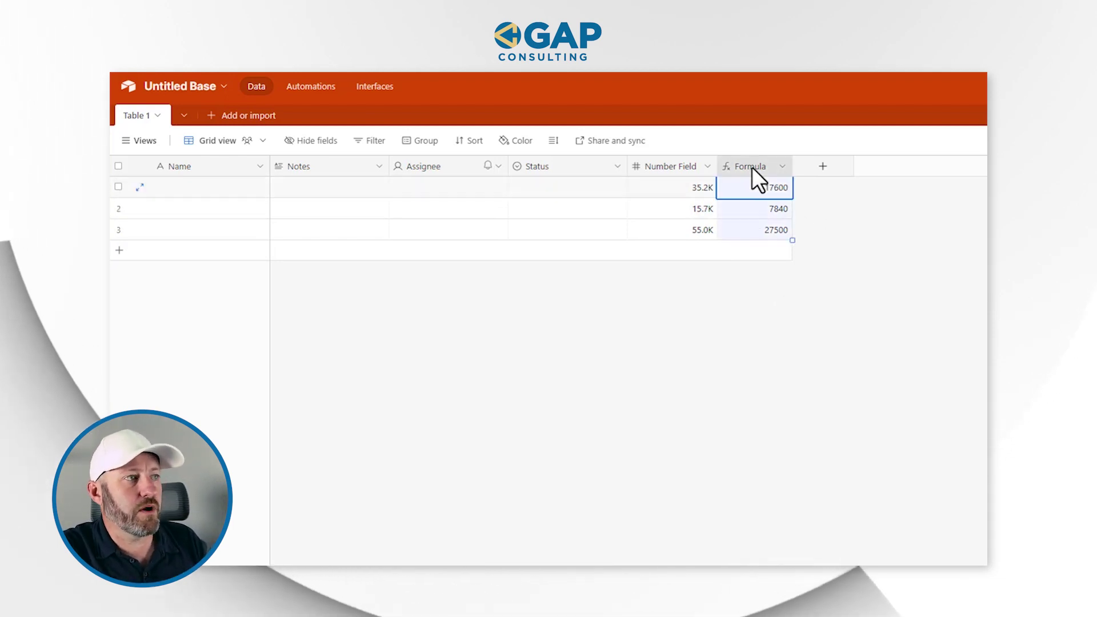
double_click(752, 167)
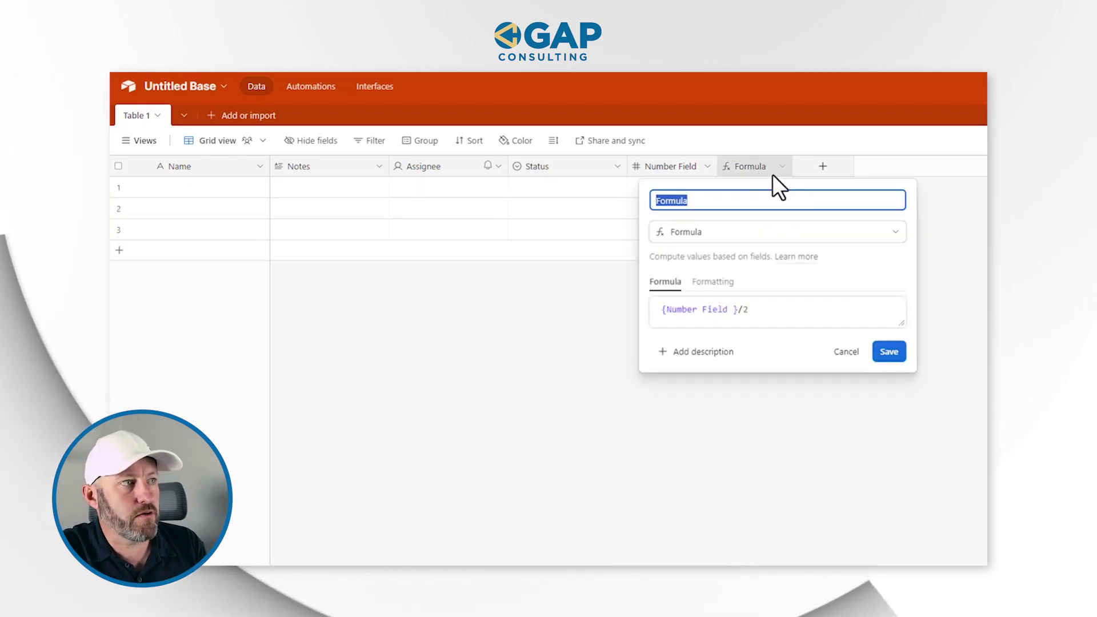
click(715, 282)
click(726, 327)
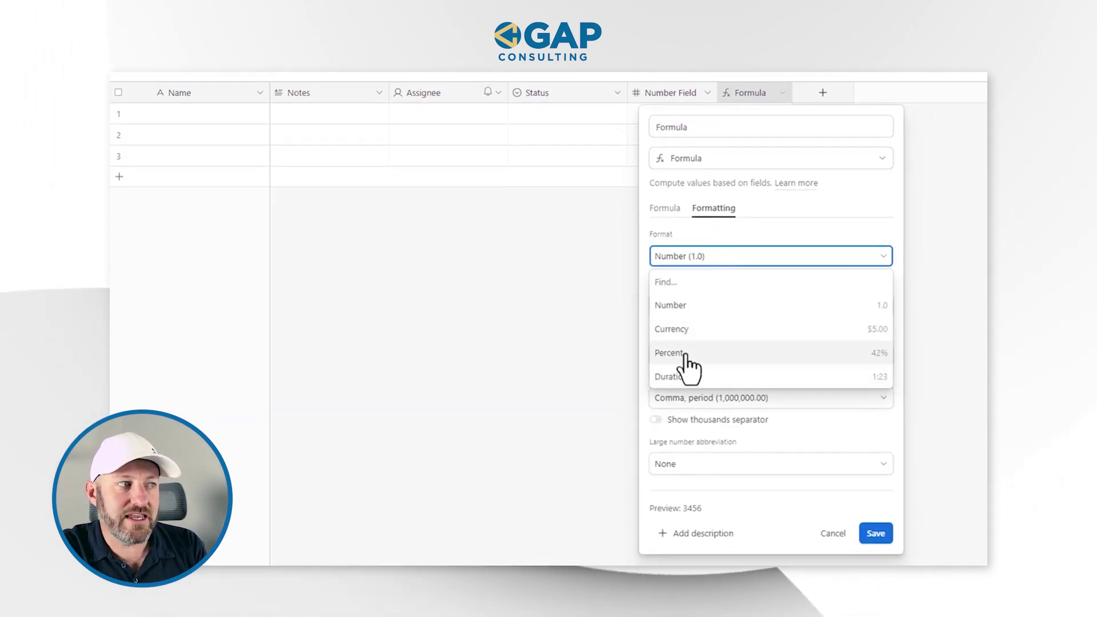
click(688, 354)
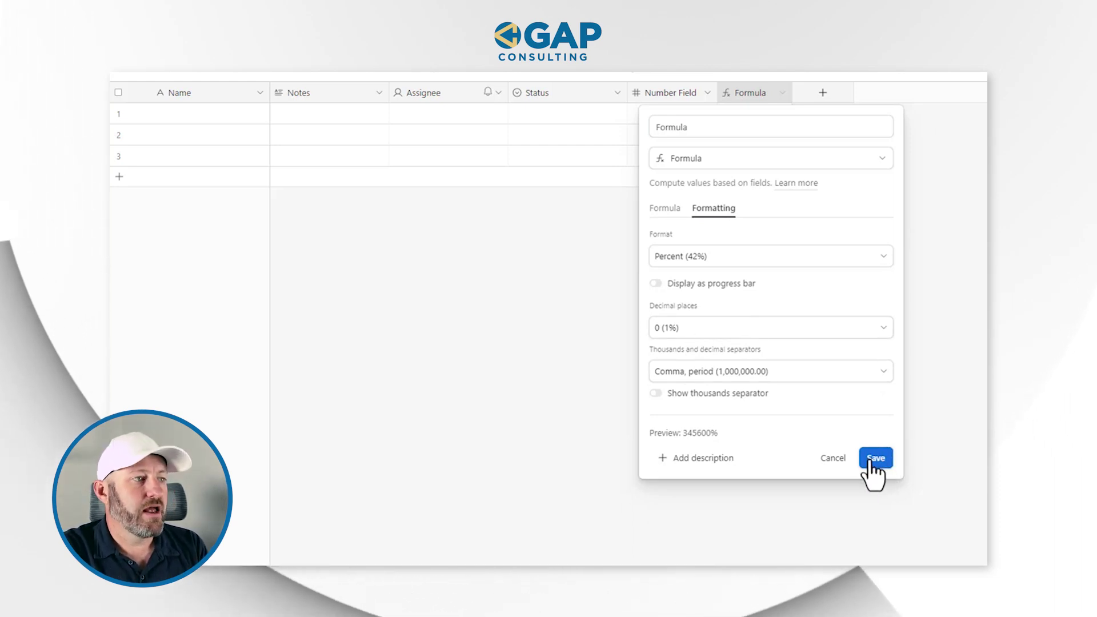
click(833, 459)
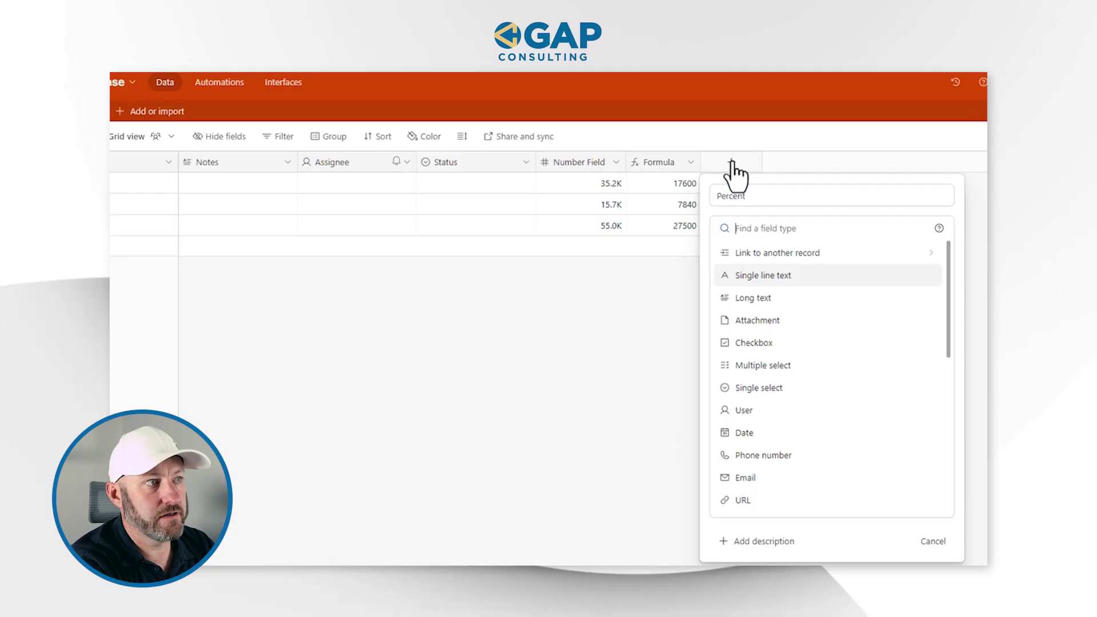
- Create a new Percent-type field named "Percent" after the Formula field, keeping its default formatting
text(per)
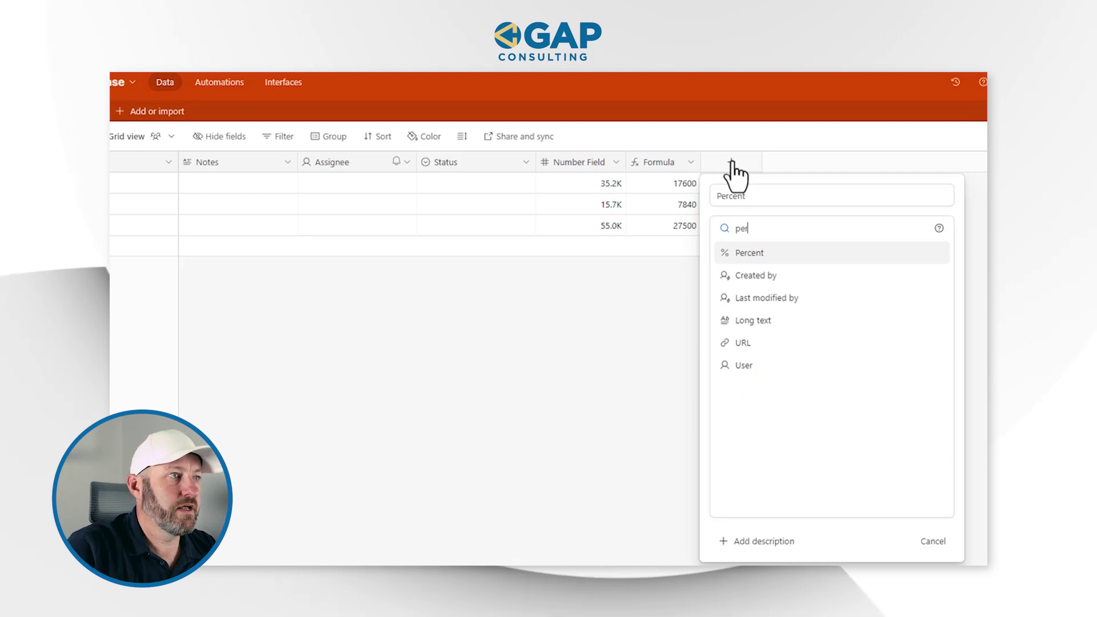
click(781, 255)
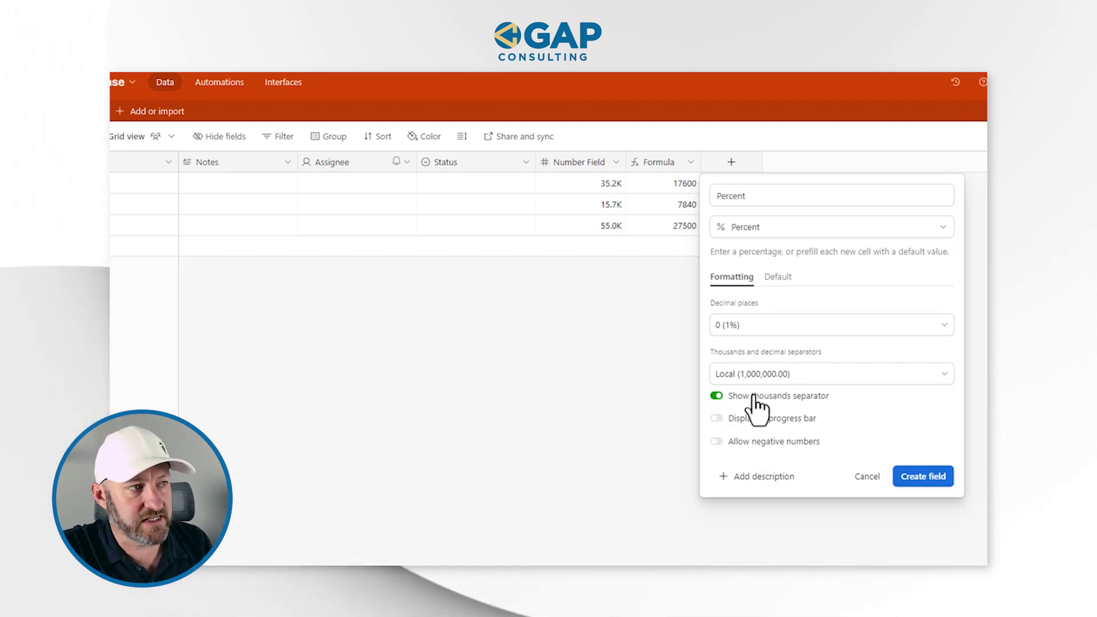
click(925, 478)
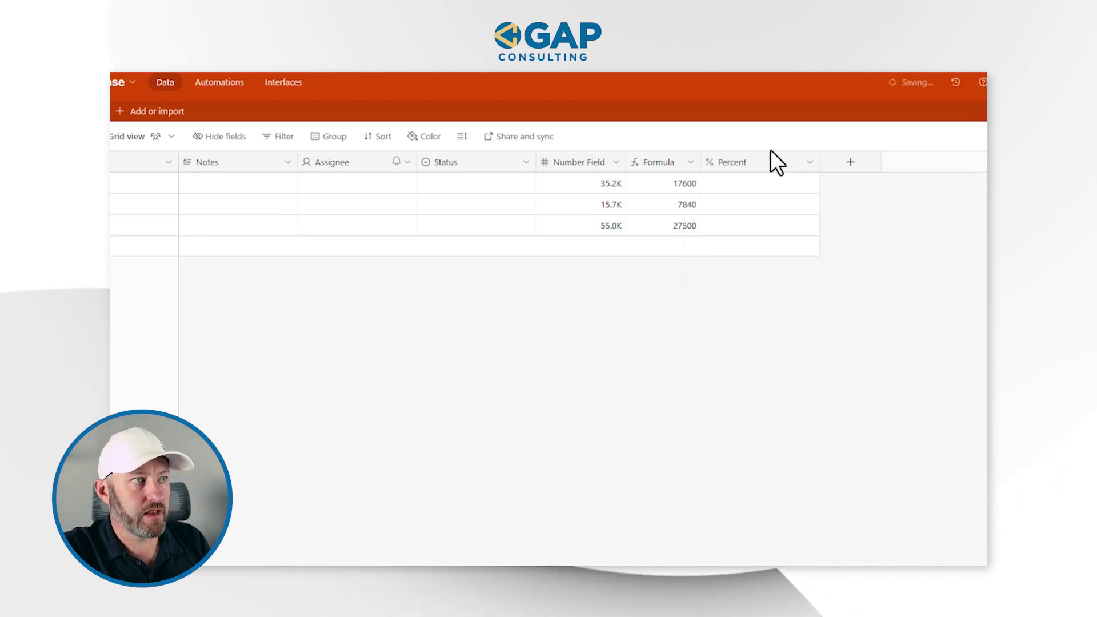
- Enter 50, 75 and 80 in the Percent field for the three records, and narrow its column
click(766, 183)
text(50)
key(Return)
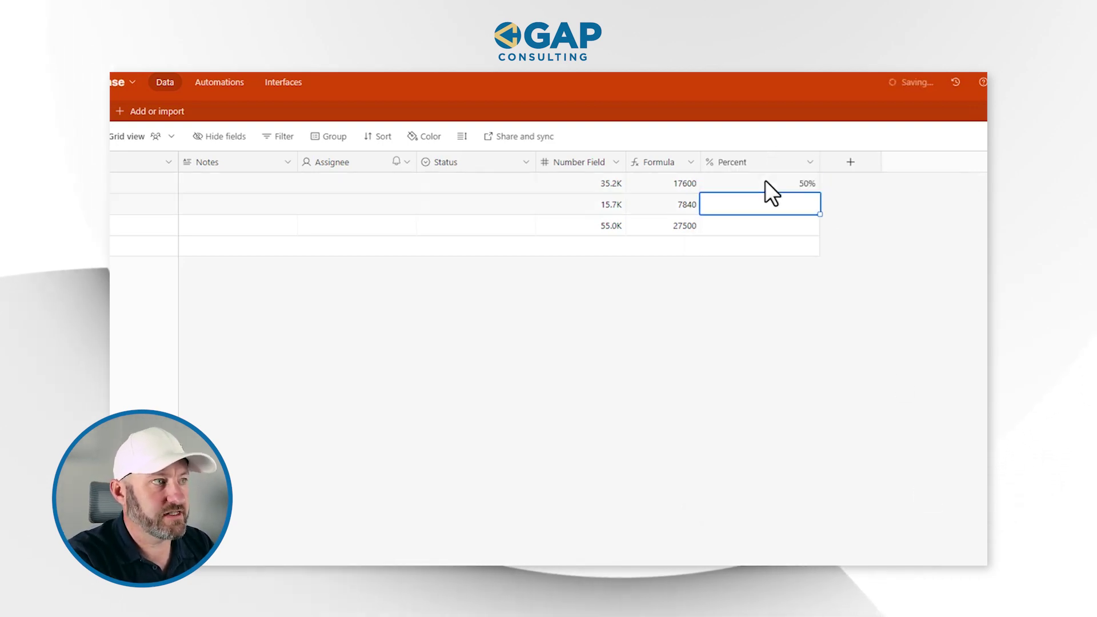
text(75)
key(Return)
text(80)
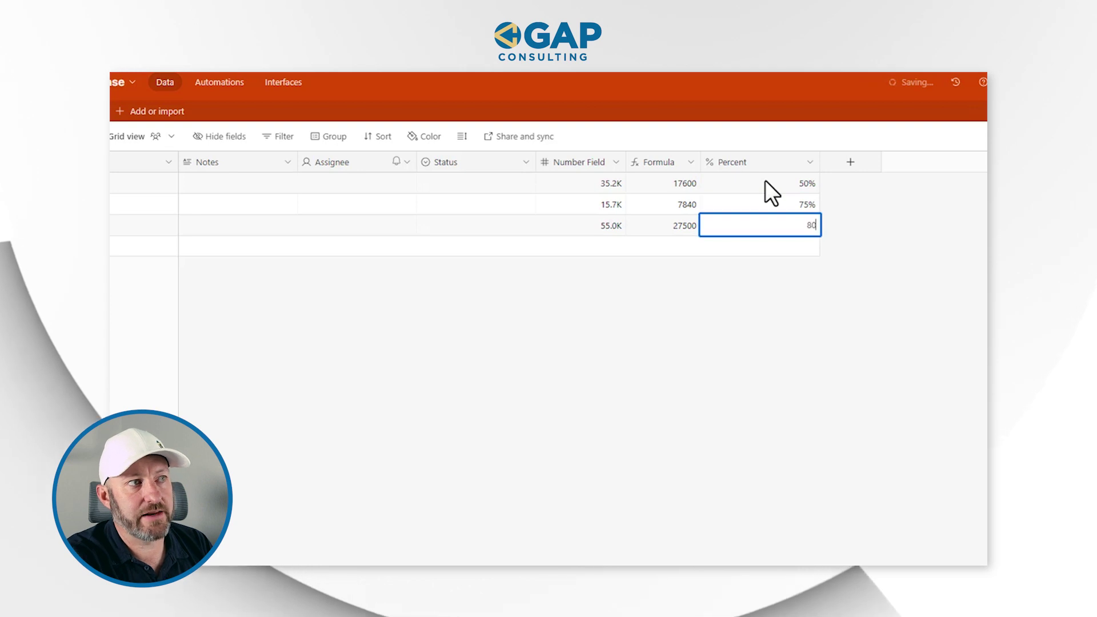
key(Return)
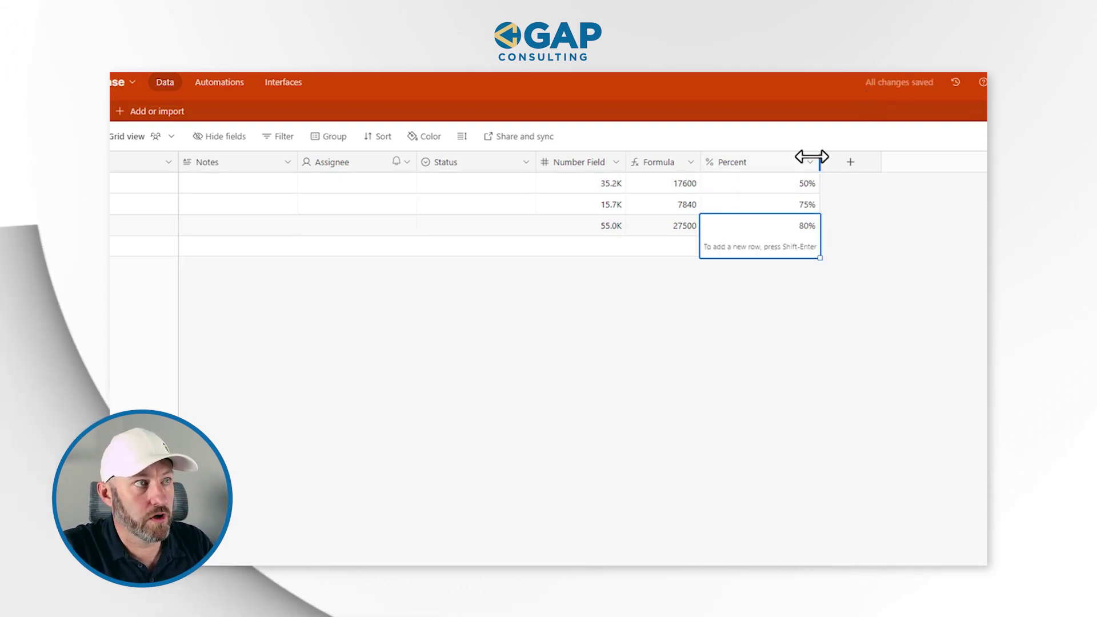
drag(820, 161, 786, 162)
click(793, 194)
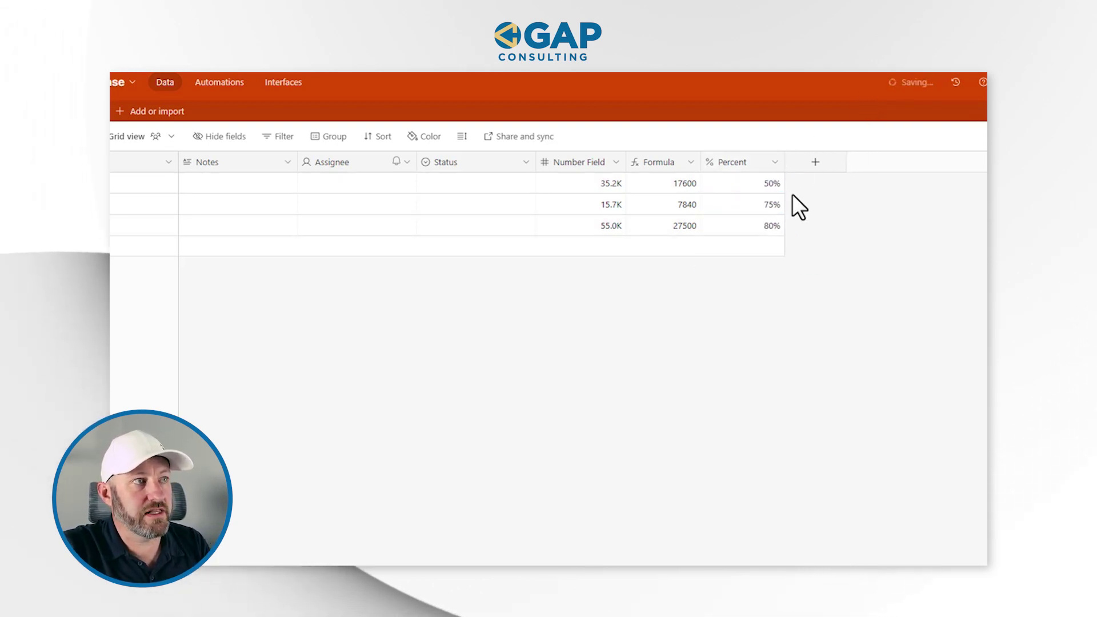
- Set the Percent field to display as a progress bar, save it, and widen its column slightly
double_click(746, 161)
click(604, 353)
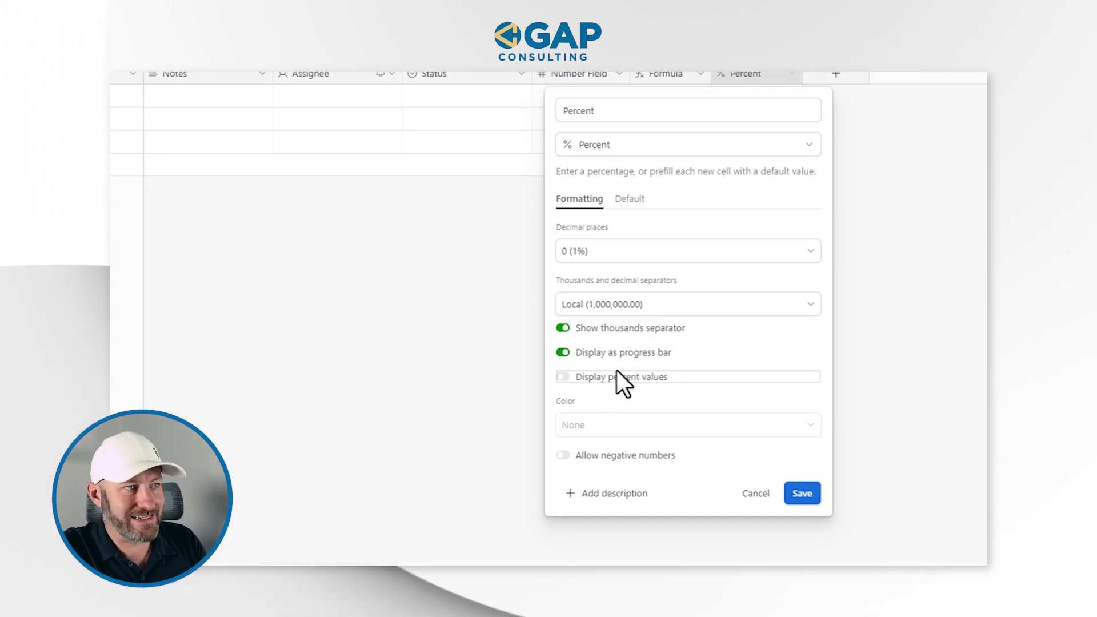
click(802, 495)
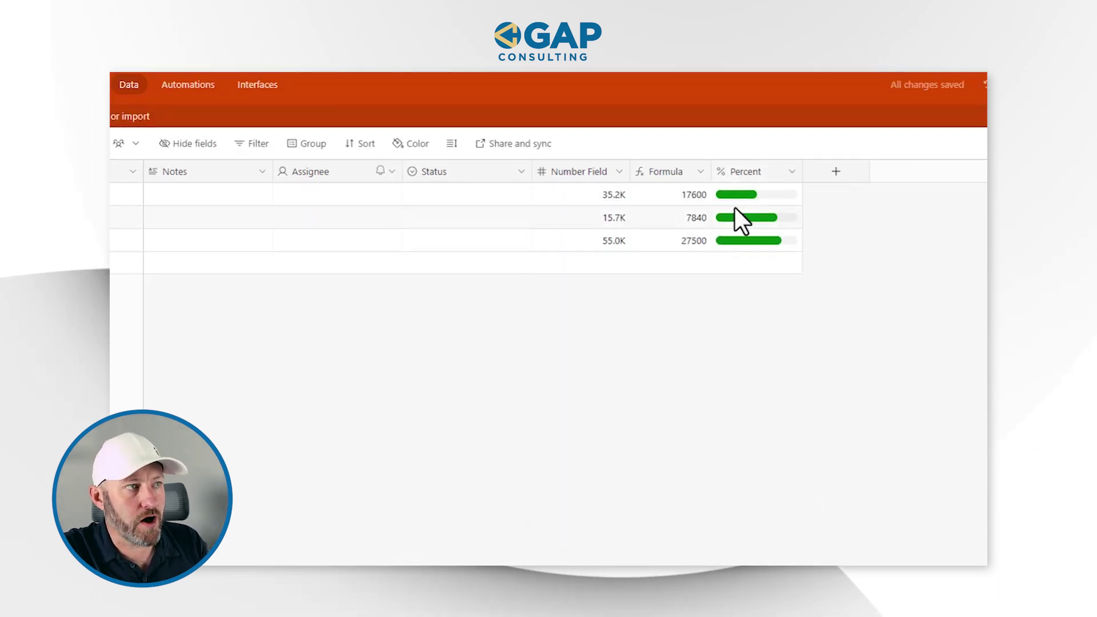
click(745, 198)
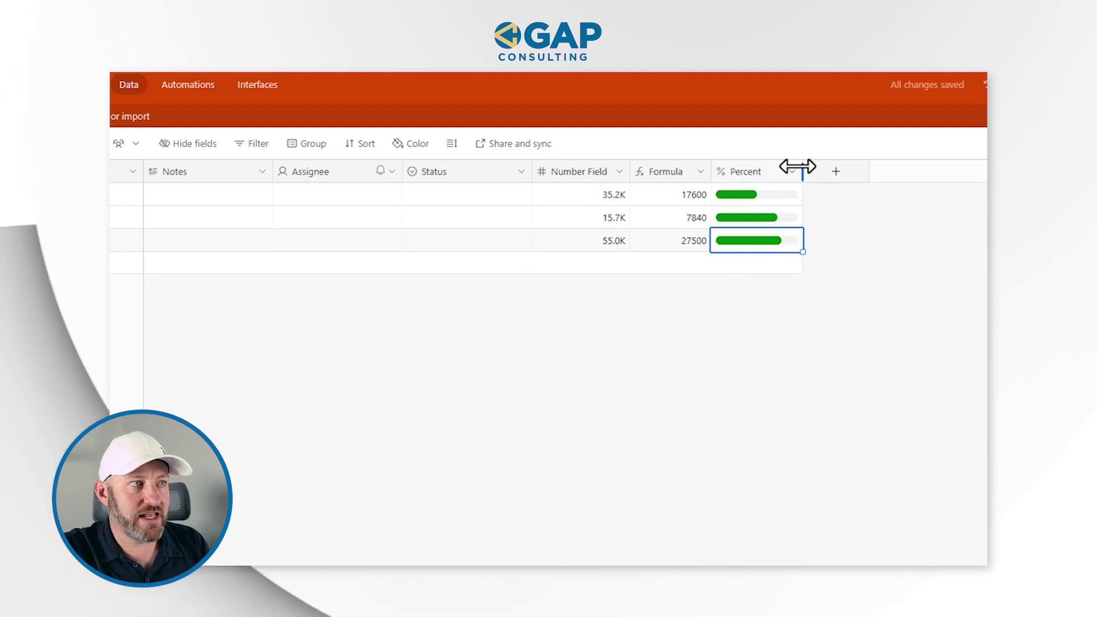
click(755, 194)
click(764, 224)
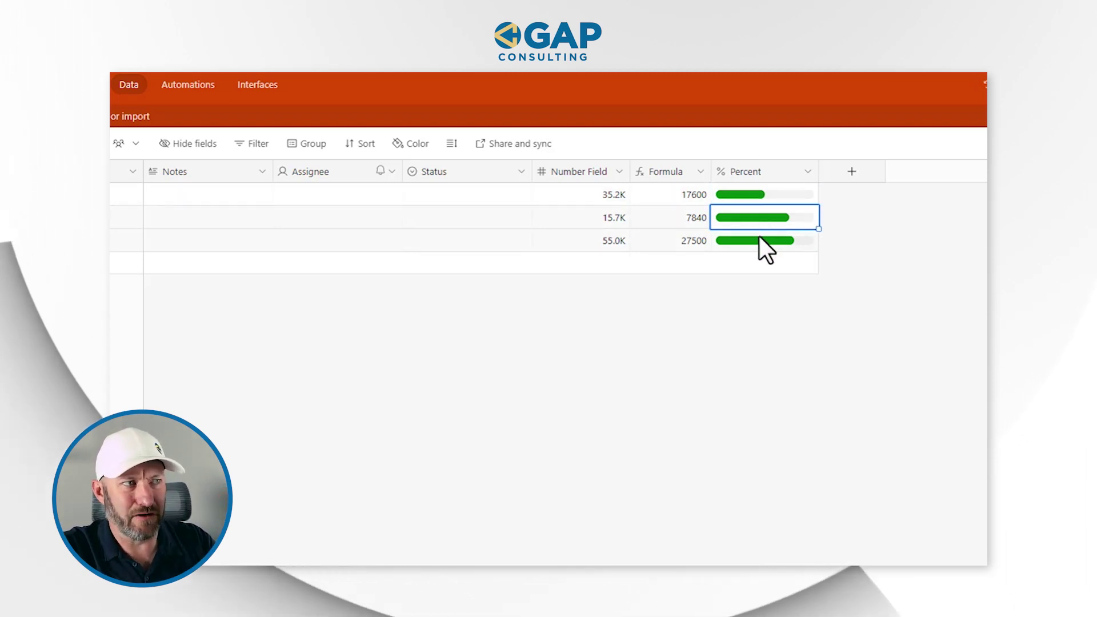
click(759, 237)
- Turn on the display of percent values beside the Percent field's progress bars and save the field
click(759, 175)
double_click(759, 175)
click(633, 475)
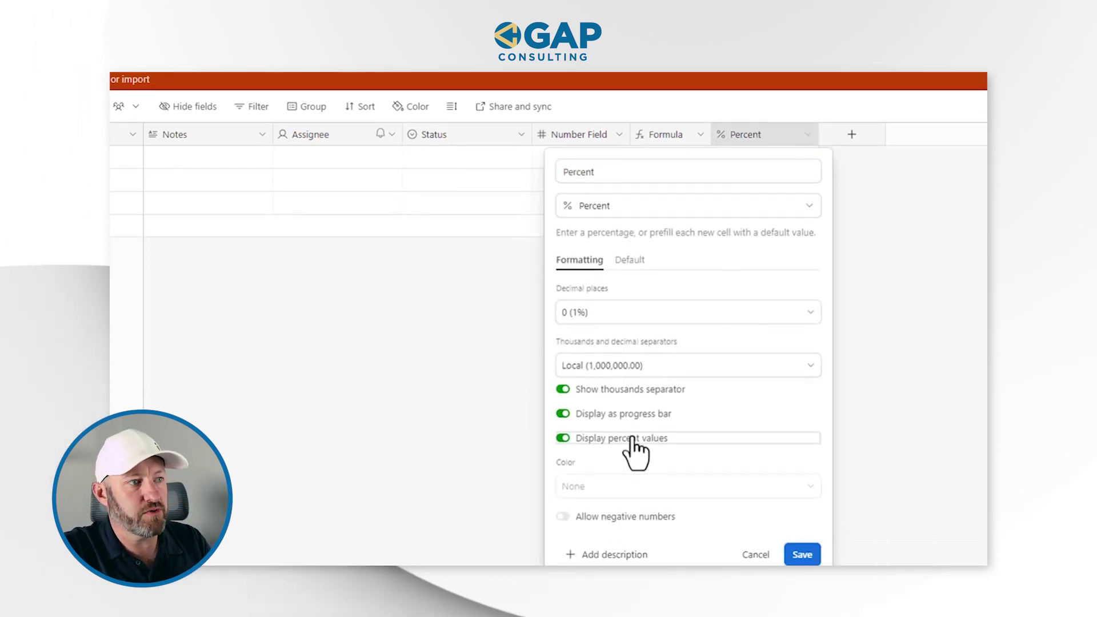
click(803, 562)
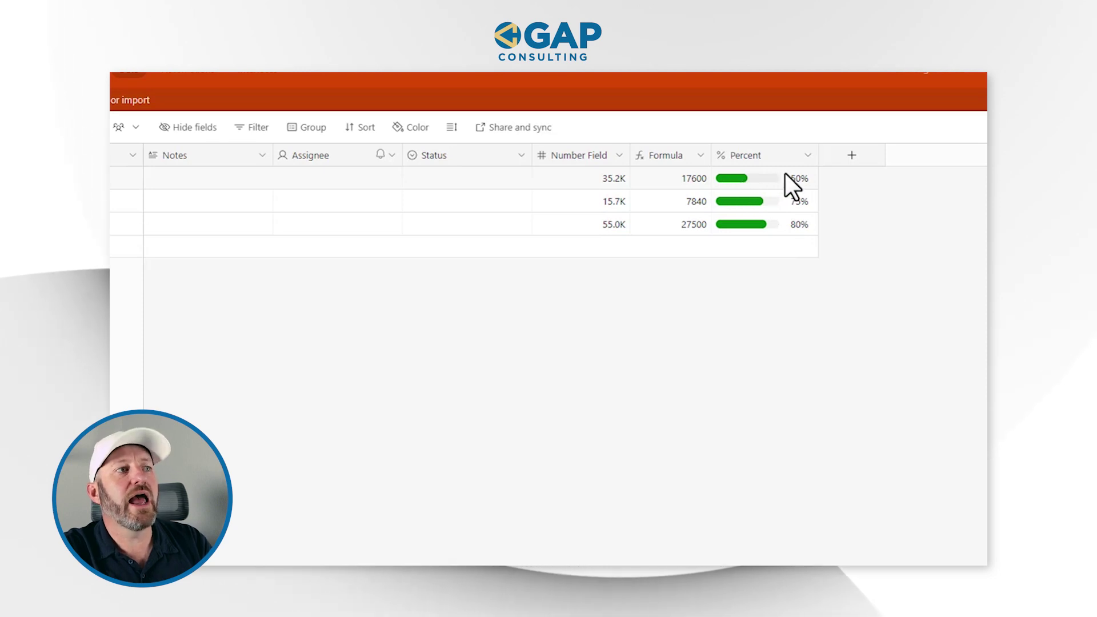
- Set the third record's Percent value to 85
click(794, 226)
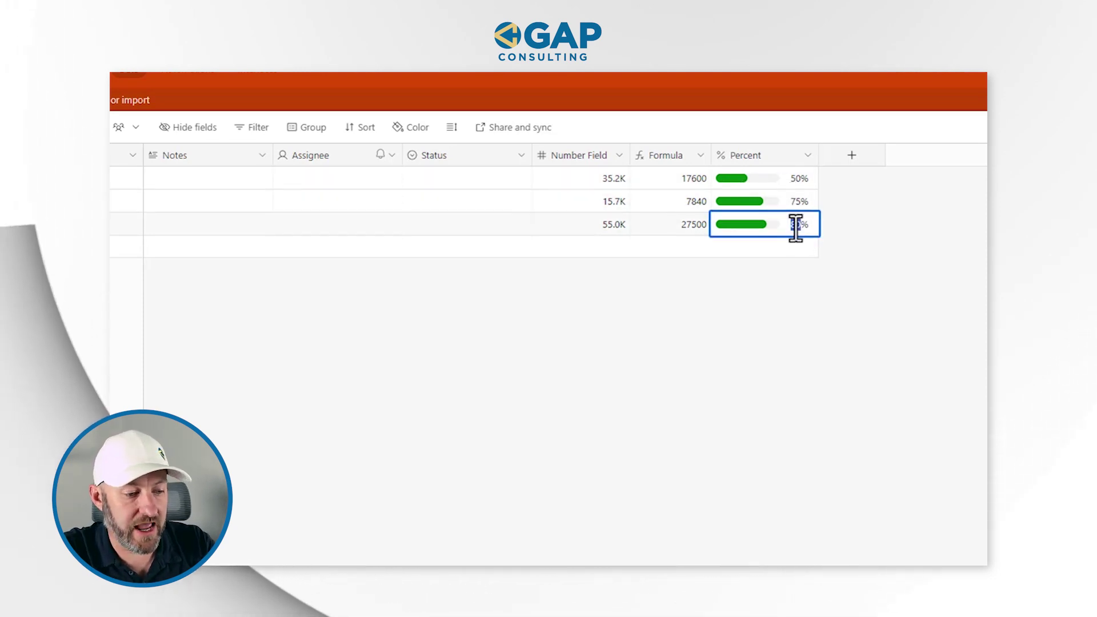
text(85)
key(Return)
click(825, 390)
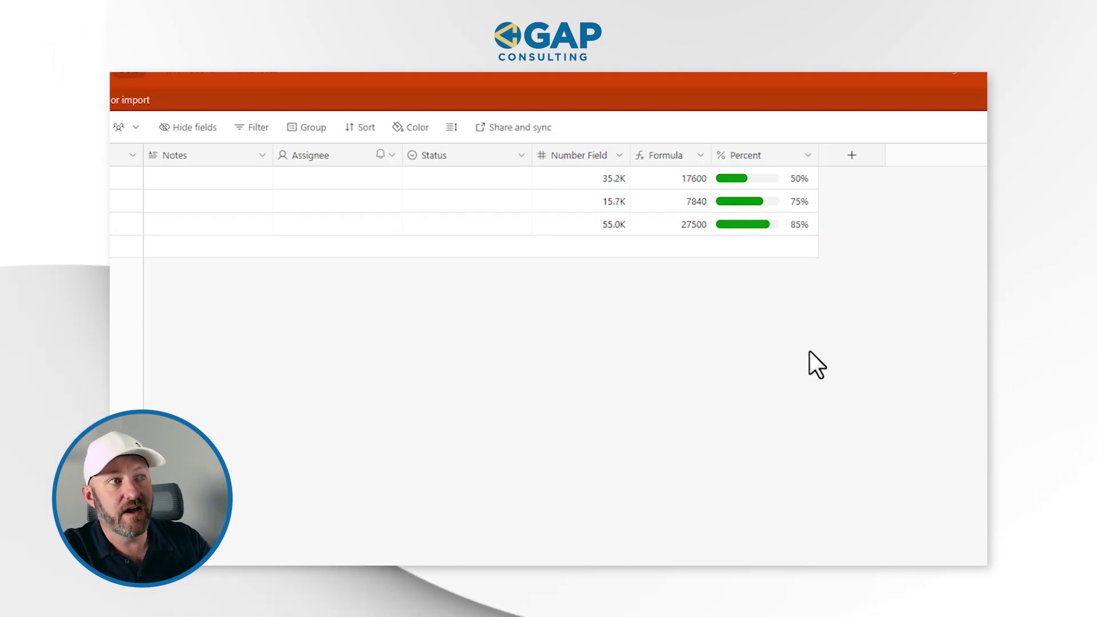